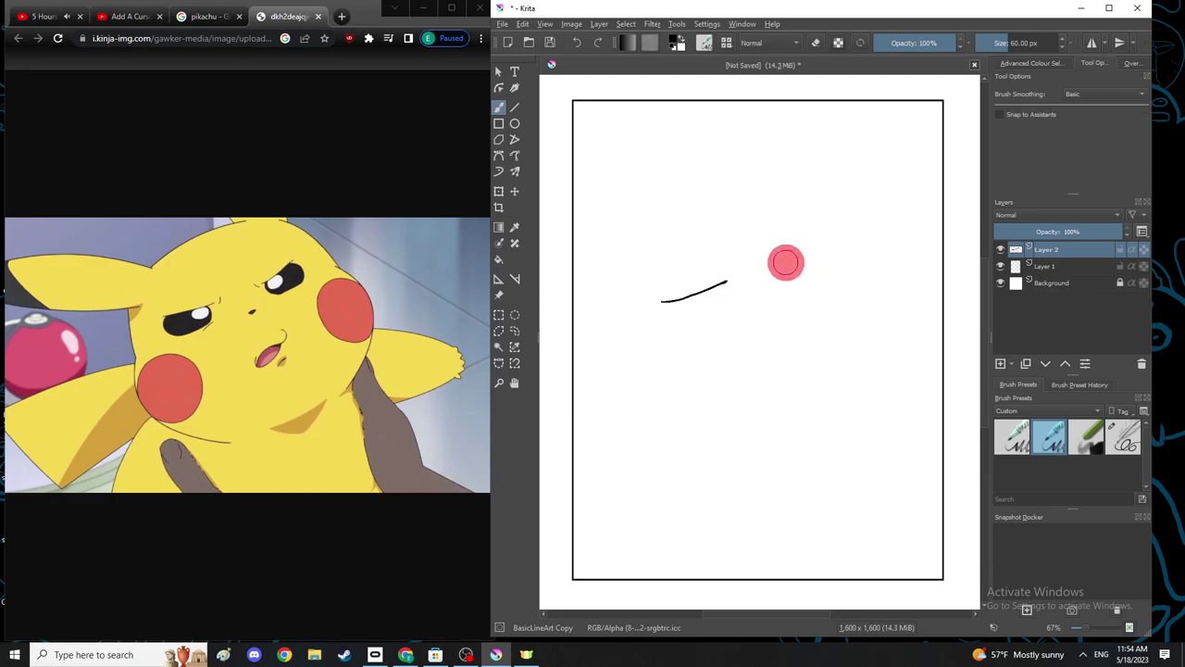
Draw the right eye's slanted upper lid, the small frown creases between the eyes, and the filled nose below them.
drag(793, 263, 836, 240)
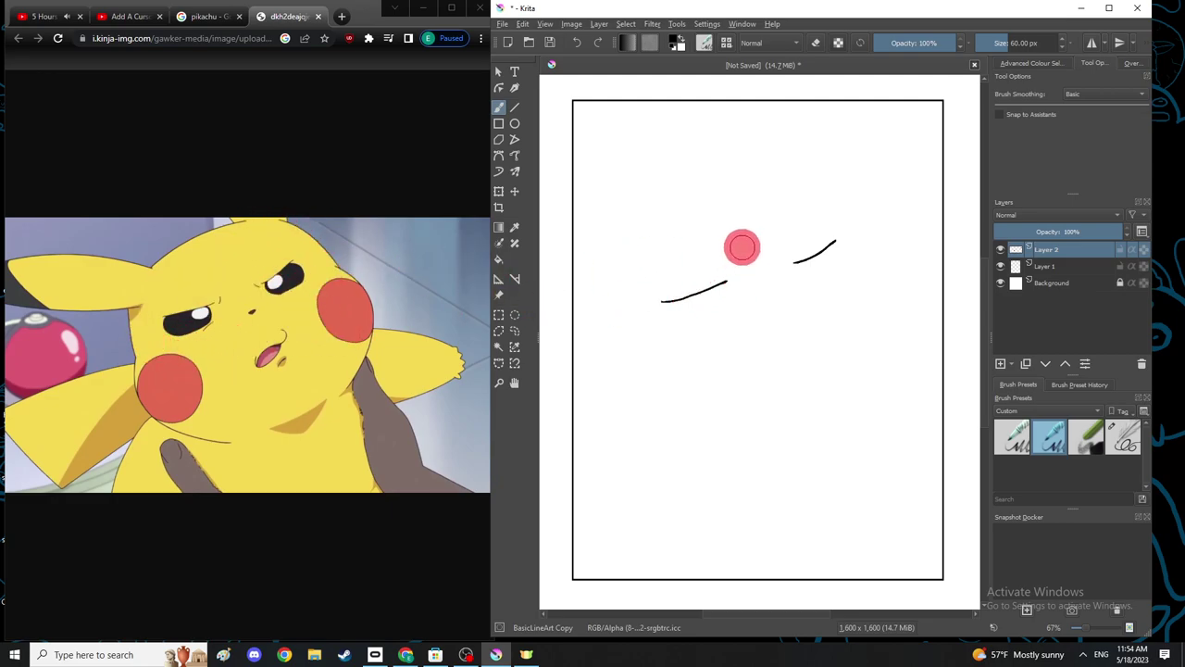
drag(746, 276, 740, 267)
key(ctrl+z)
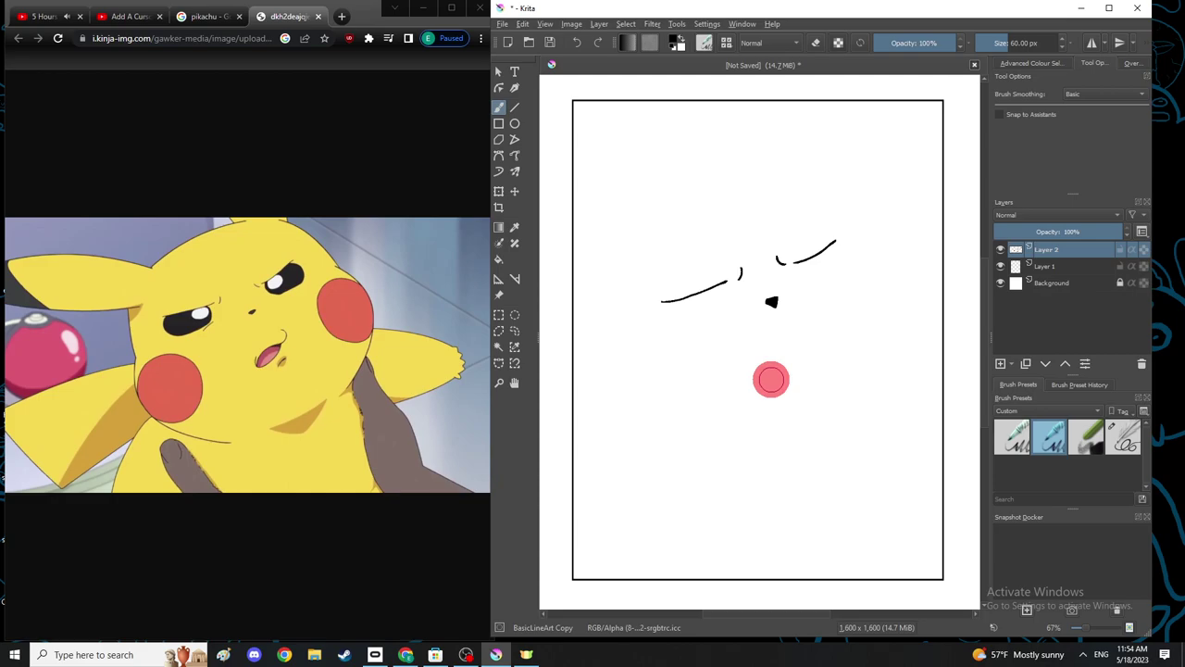
Draw Pikachu's curved open mouth below the nose, with a short crease stroke beside its lower edge.
mouse_move(772, 375)
mouse_down()
mouse_move(809, 352)
mouse_move(807, 339)
mouse_move(819, 349)
mouse_up()
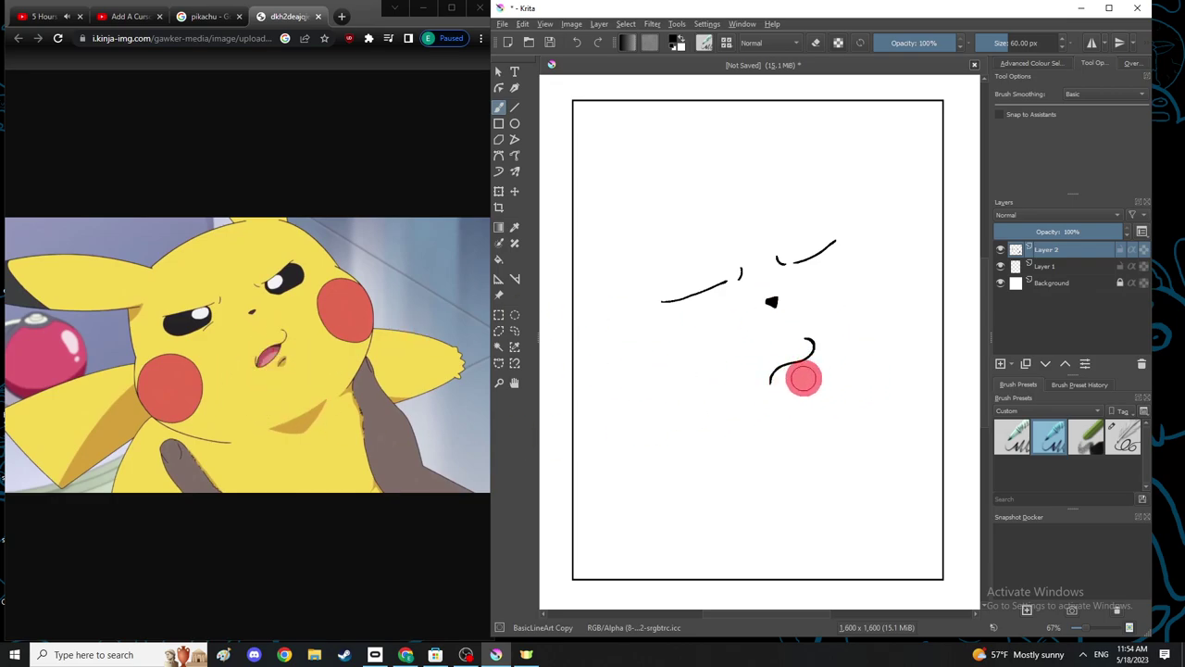
drag(771, 387, 806, 370)
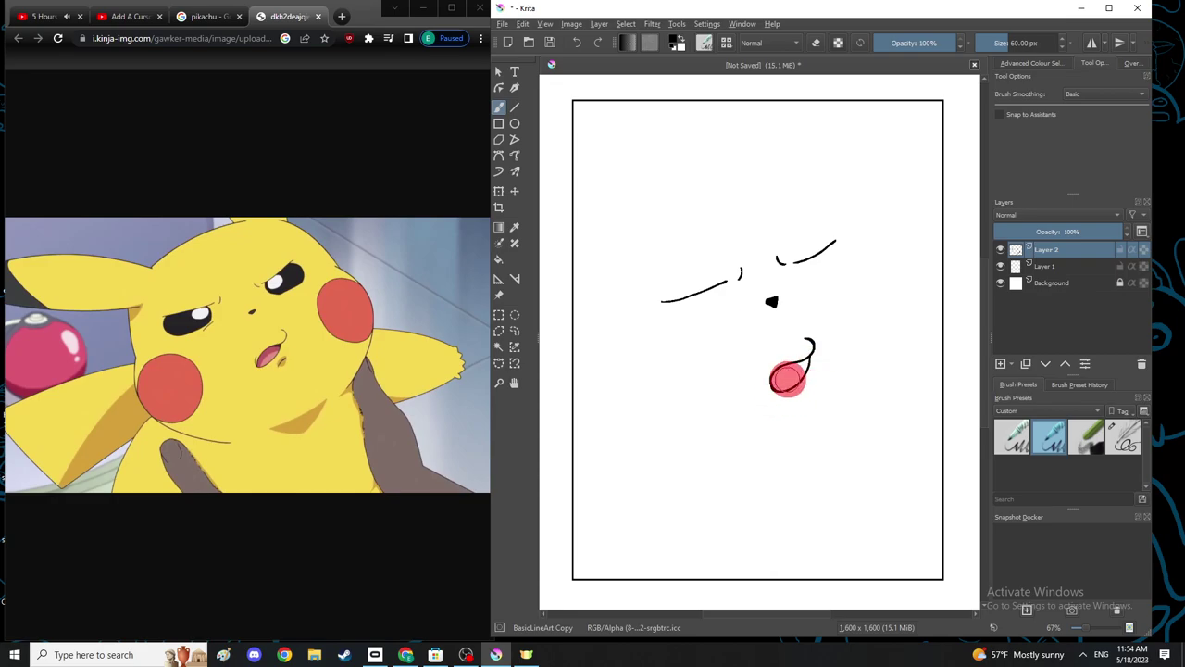
drag(811, 398, 824, 382)
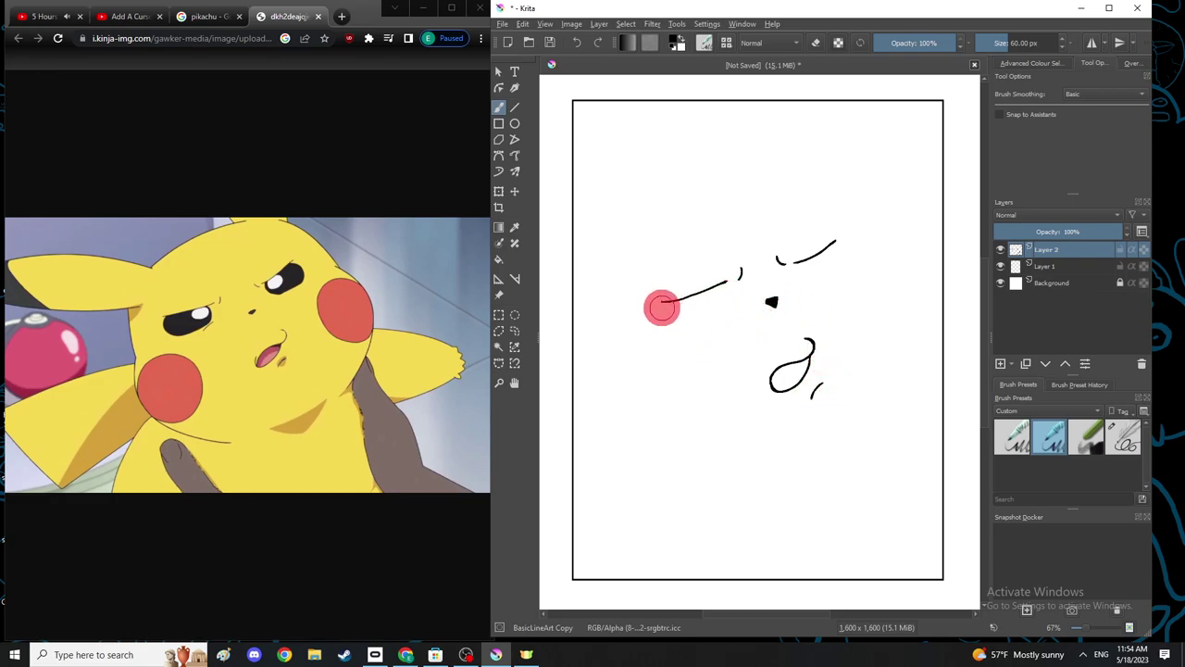
Outline both eyes under the slanted lids and fill them black, leaving an oval white highlight in each.
mouse_move(667, 303)
mouse_down()
mouse_move(669, 325)
mouse_move(696, 327)
mouse_move(720, 318)
mouse_move(728, 295)
mouse_up()
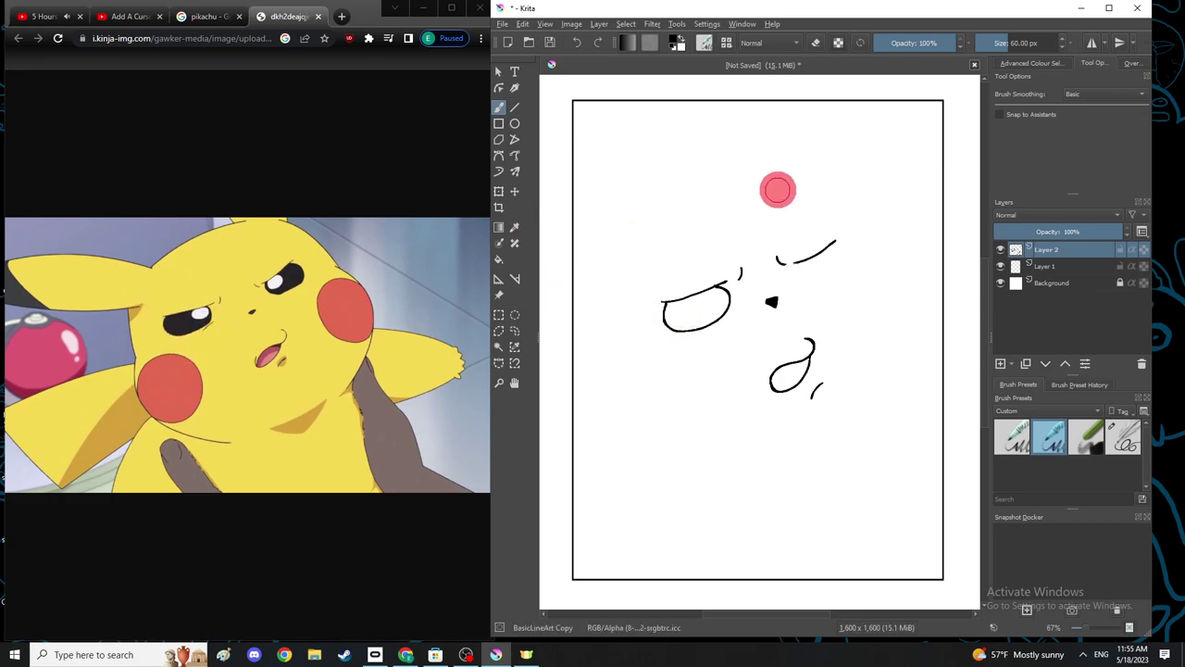
drag(804, 273, 841, 272)
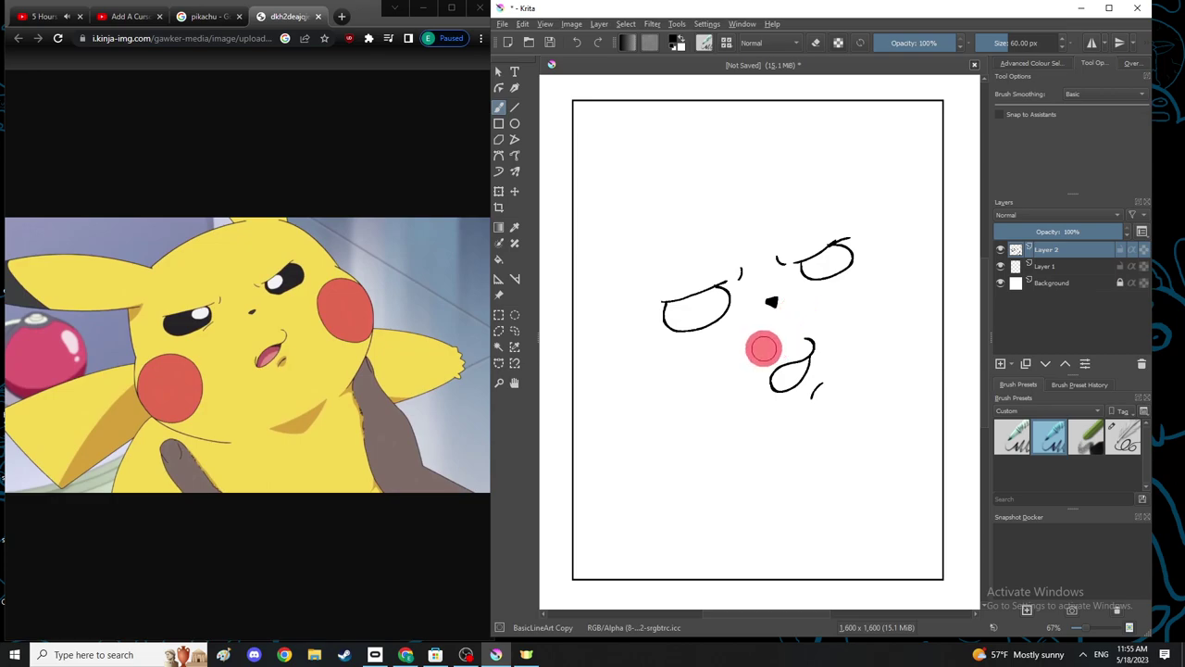
mouse_move(686, 304)
mouse_down()
mouse_move(714, 296)
mouse_move(707, 288)
mouse_move(694, 299)
mouse_move(716, 306)
mouse_up()
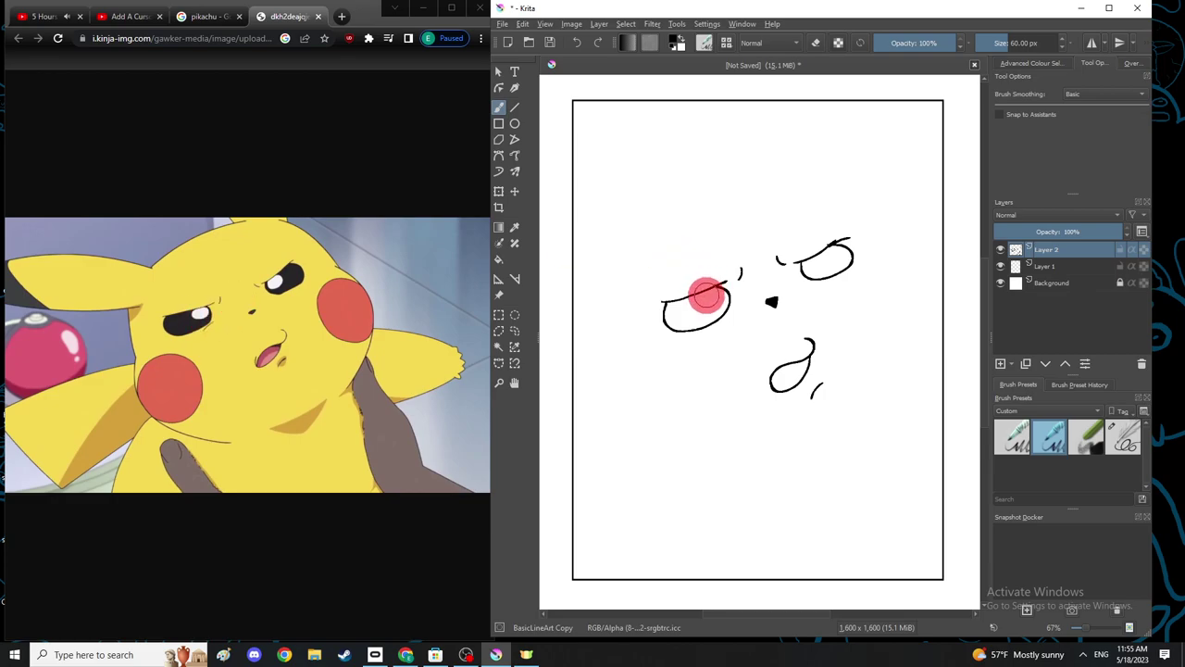
mouse_move(705, 292)
mouse_down()
mouse_move(693, 291)
mouse_move(724, 295)
mouse_up()
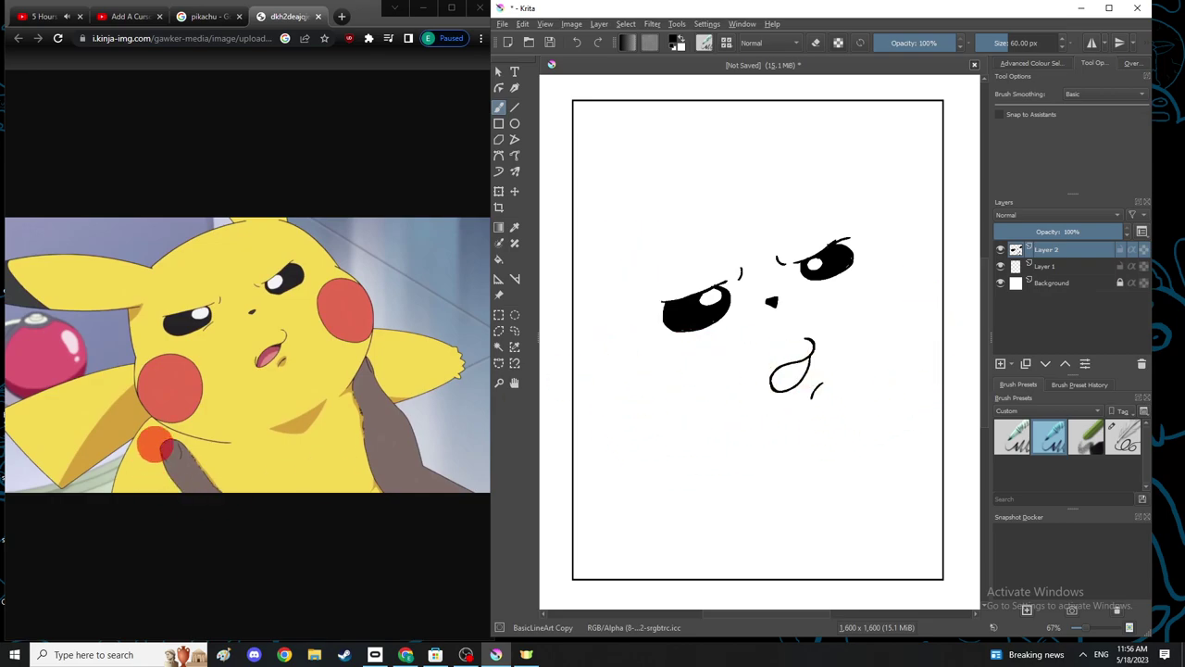
Select all the facial features with a rectangle, shrink them slightly and tilt them a little counter-clockwise, and clear the selection.
click(392, 383)
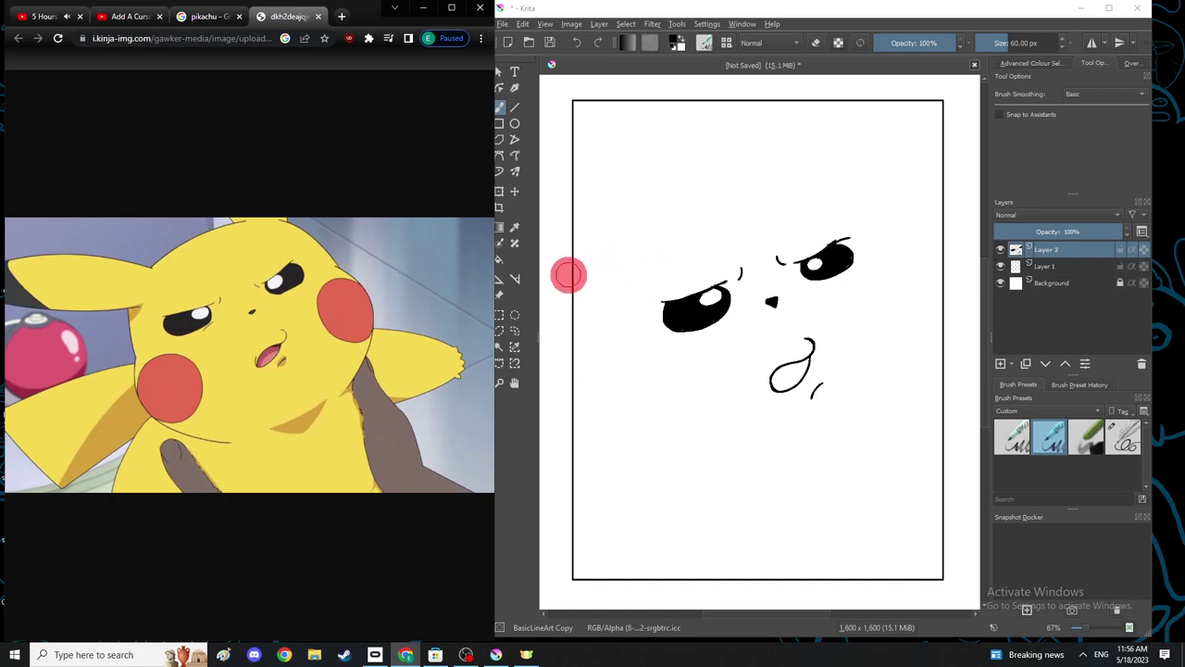
click(498, 313)
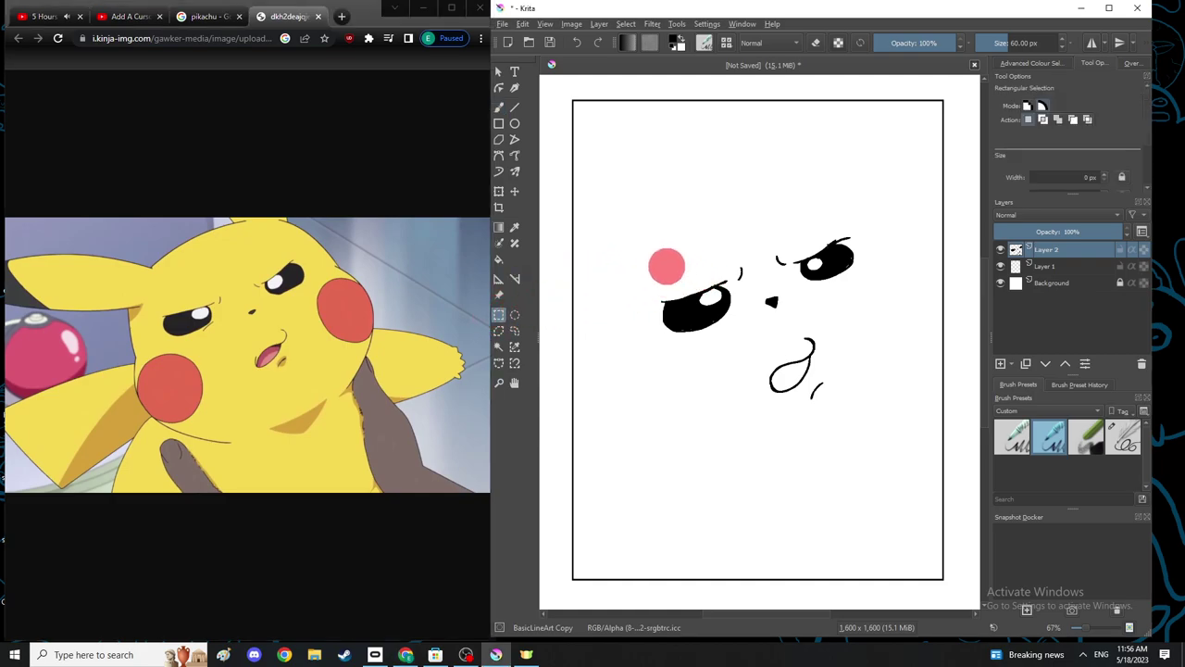
drag(635, 216, 891, 410)
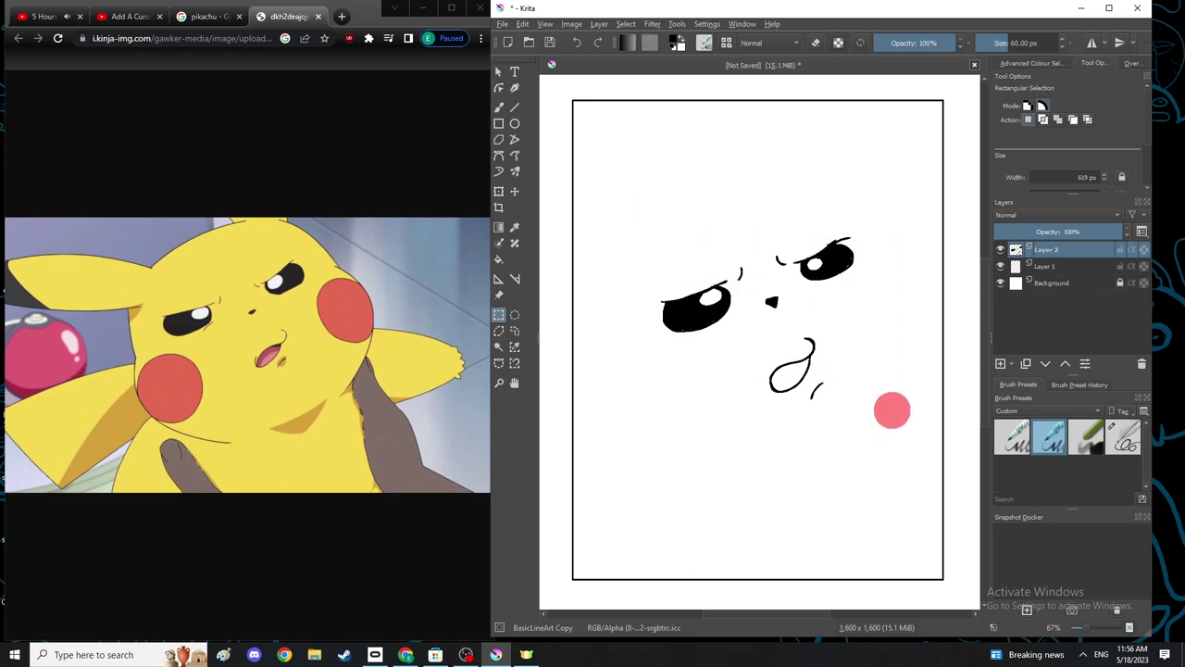
click(498, 190)
drag(637, 215, 675, 247)
drag(730, 328, 696, 296)
drag(890, 287, 902, 284)
drag(809, 298, 814, 303)
key(Return)
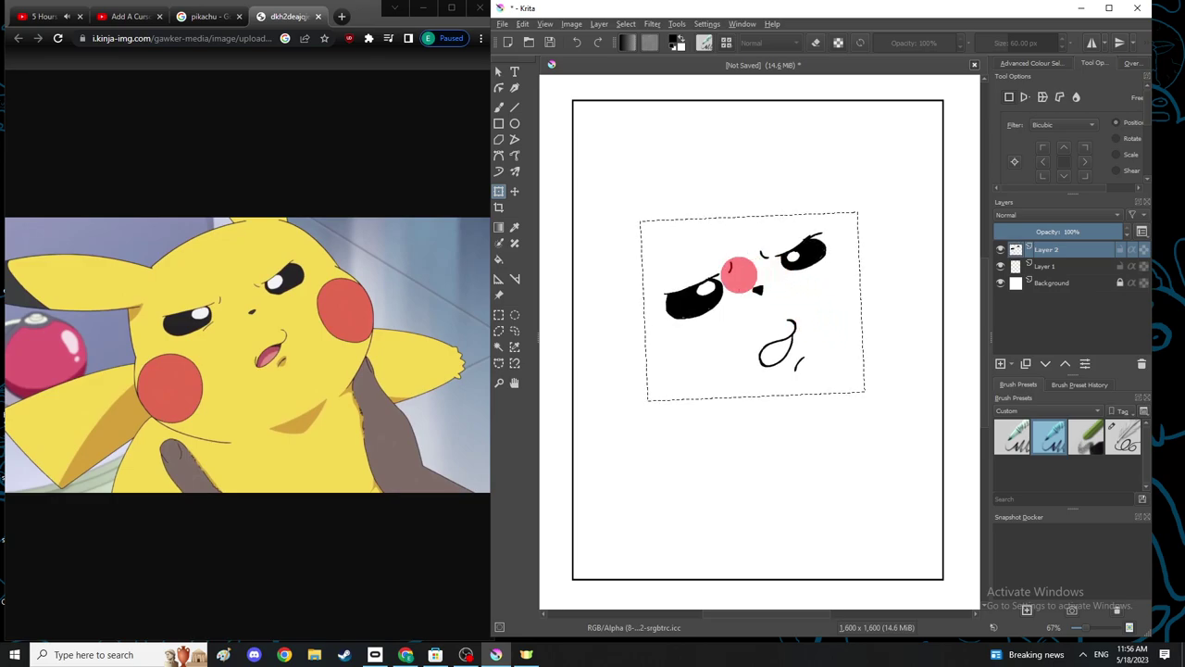
click(499, 315)
click(565, 317)
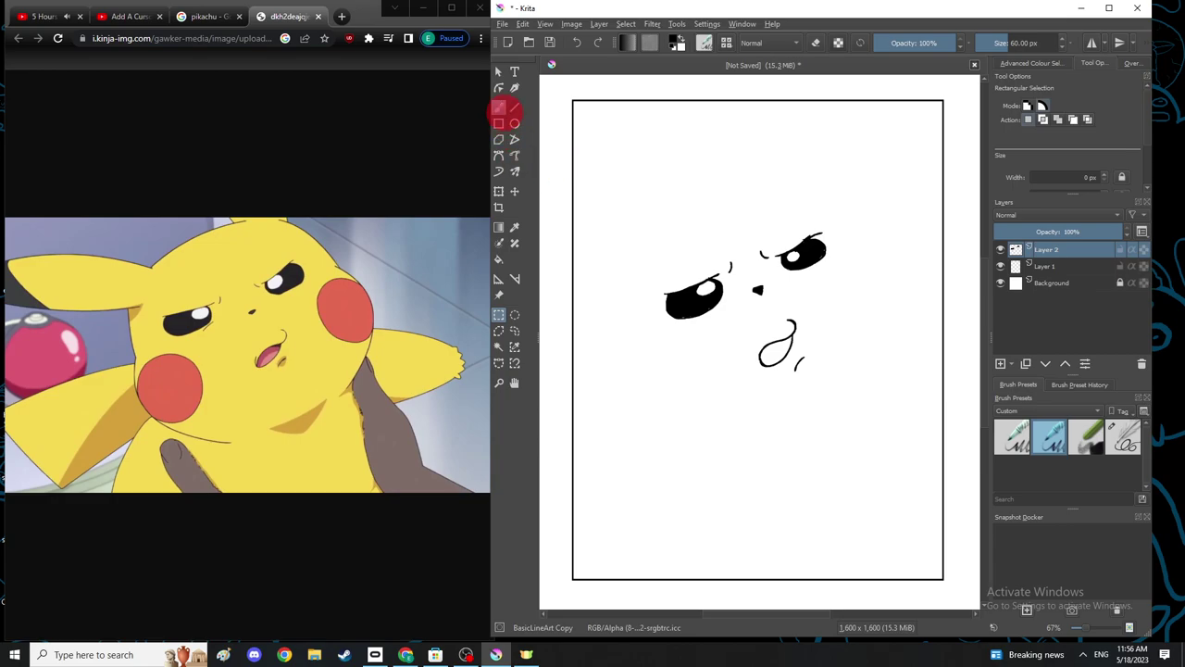
Brush the curved top-left outline of the head above the eyes, redoing the first attempt slightly longer.
click(499, 107)
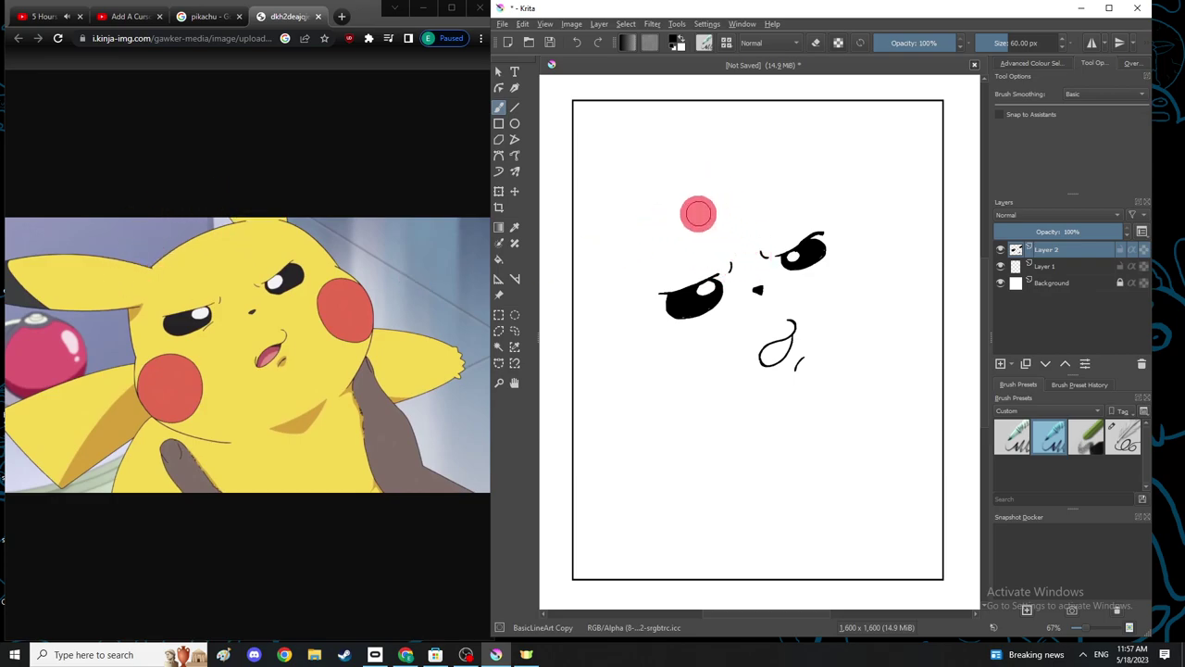
mouse_move(655, 220)
mouse_down()
mouse_move(684, 197)
mouse_move(785, 177)
mouse_up()
key(ctrl+z)
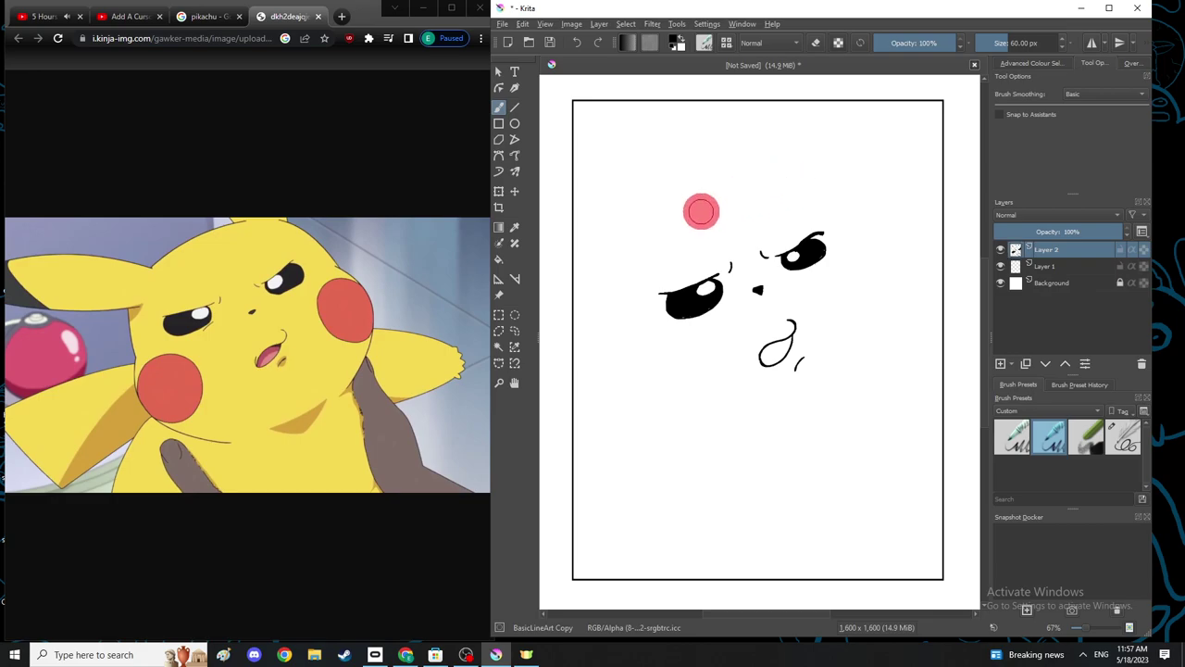
mouse_move(649, 229)
mouse_down()
mouse_move(696, 190)
mouse_move(789, 171)
mouse_up()
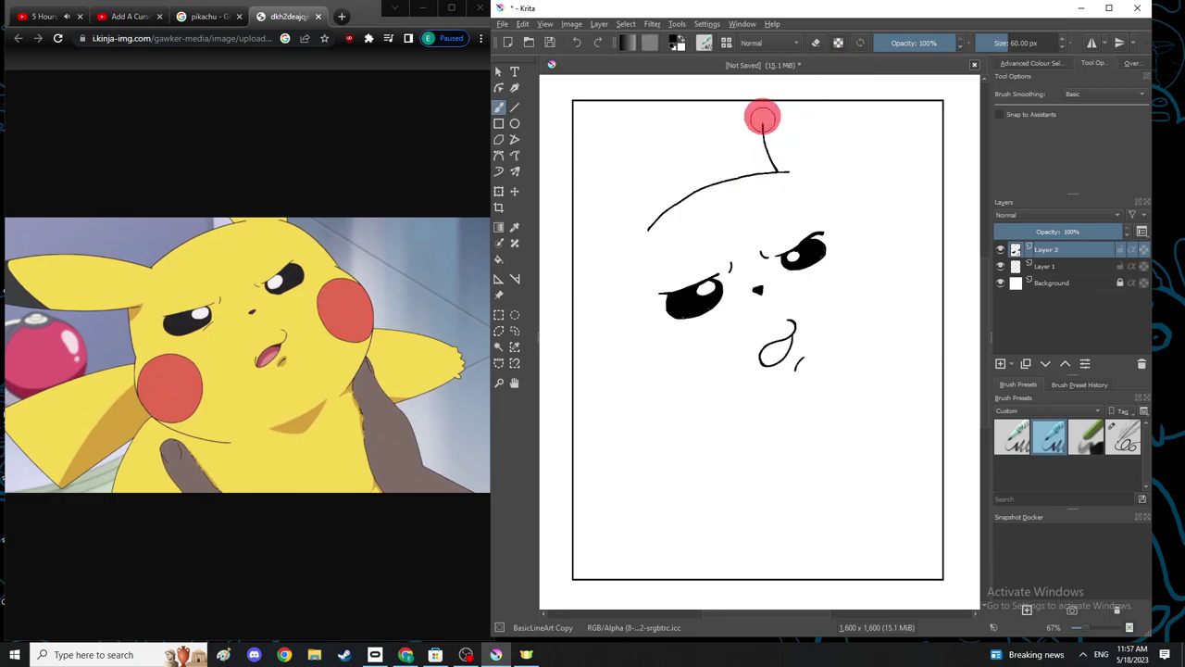
Draw the two sides of the upright ear past the top of the frame and the right side of the head down around the cheek.
drag(775, 169, 765, 74)
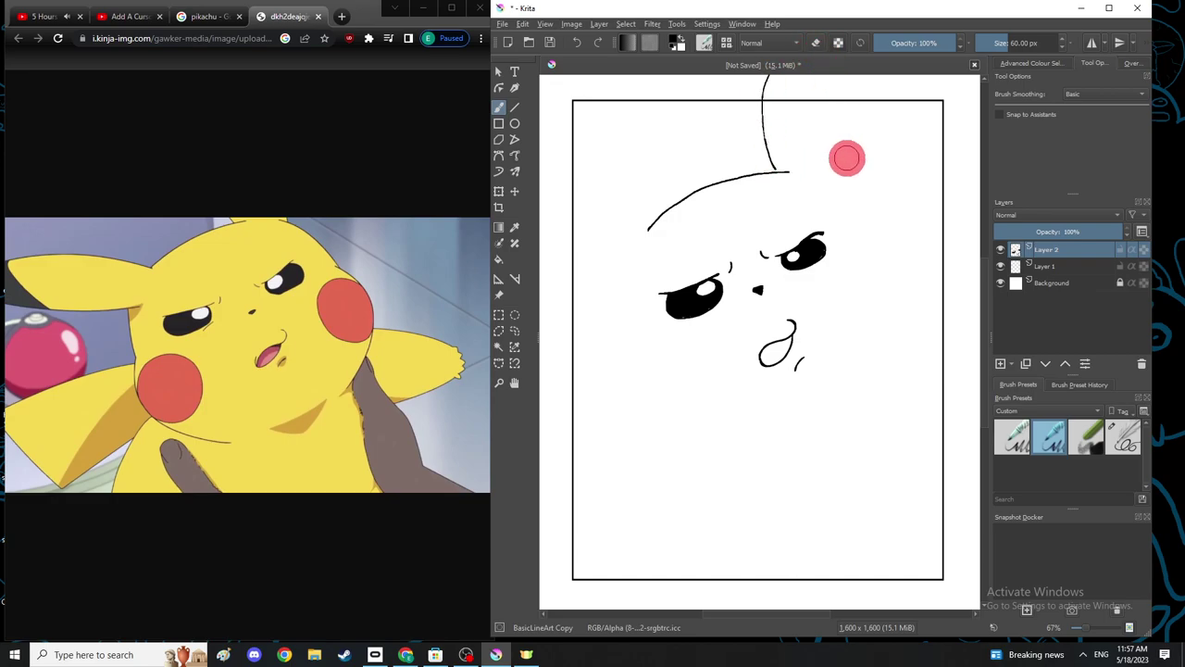
drag(819, 174, 824, 63)
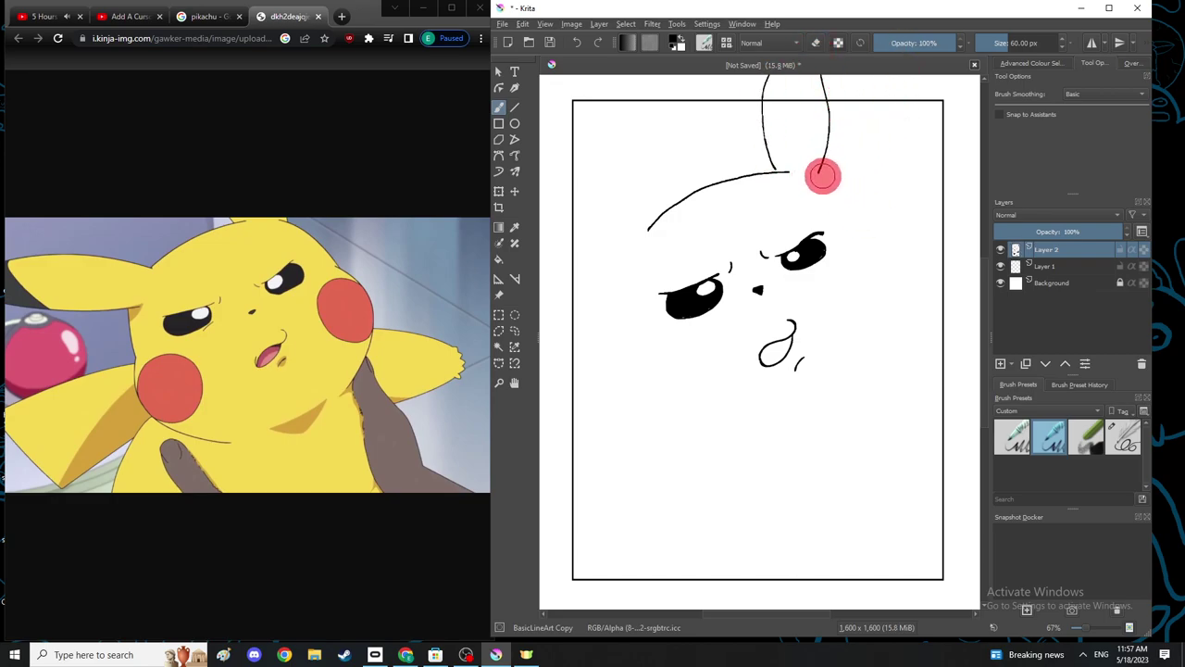
mouse_move(823, 175)
mouse_down()
mouse_move(867, 196)
mouse_move(820, 175)
mouse_move(861, 210)
mouse_move(866, 242)
mouse_move(908, 267)
mouse_move(922, 308)
mouse_move(916, 350)
mouse_up()
key(ctrl+z)
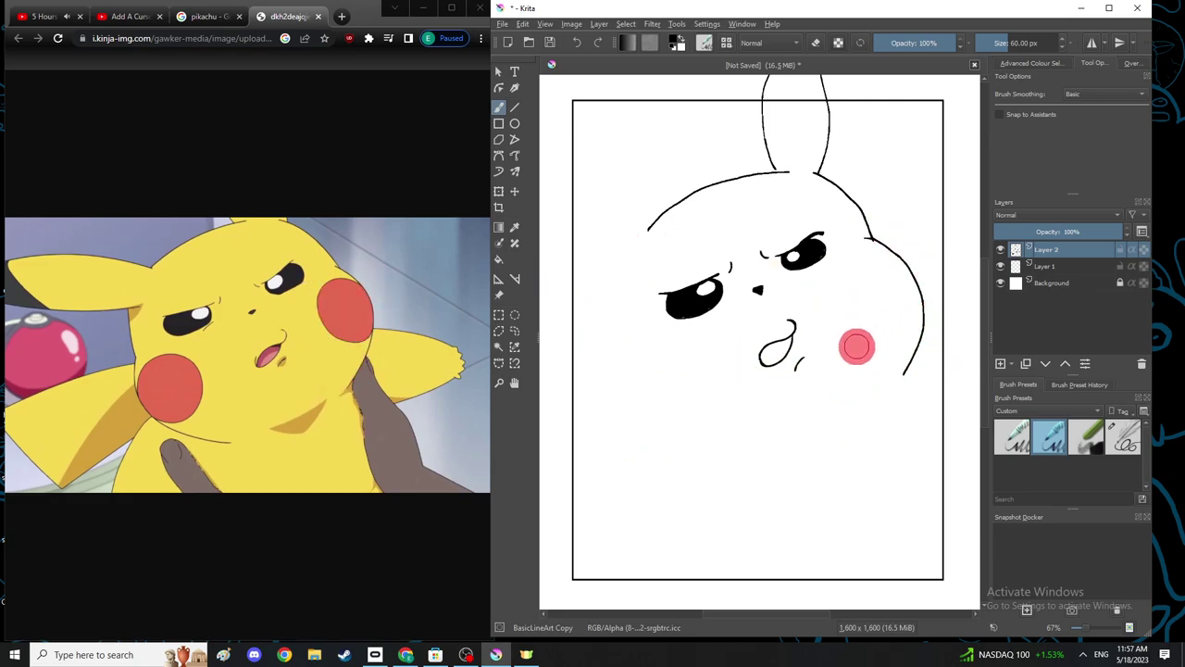
Draw the left cheek contour curving down from below the left eye, redoing it wider, and erase the excess at its lower end.
mouse_move(627, 309)
mouse_down()
mouse_move(642, 378)
mouse_move(696, 405)
mouse_up()
key(ctrl+z)
mouse_move(625, 312)
mouse_down()
mouse_move(648, 400)
mouse_move(702, 427)
mouse_up()
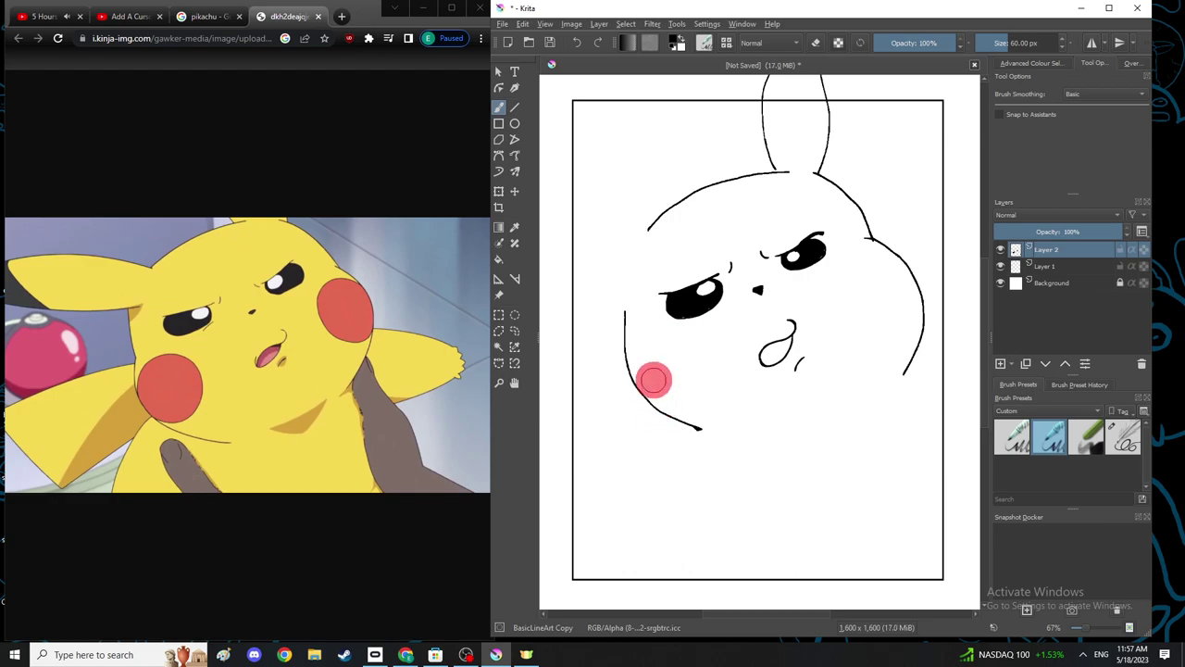
key(ctrl+z)
mouse_move(622, 313)
mouse_down()
mouse_move(617, 340)
mouse_move(673, 417)
mouse_move(702, 430)
mouse_up()
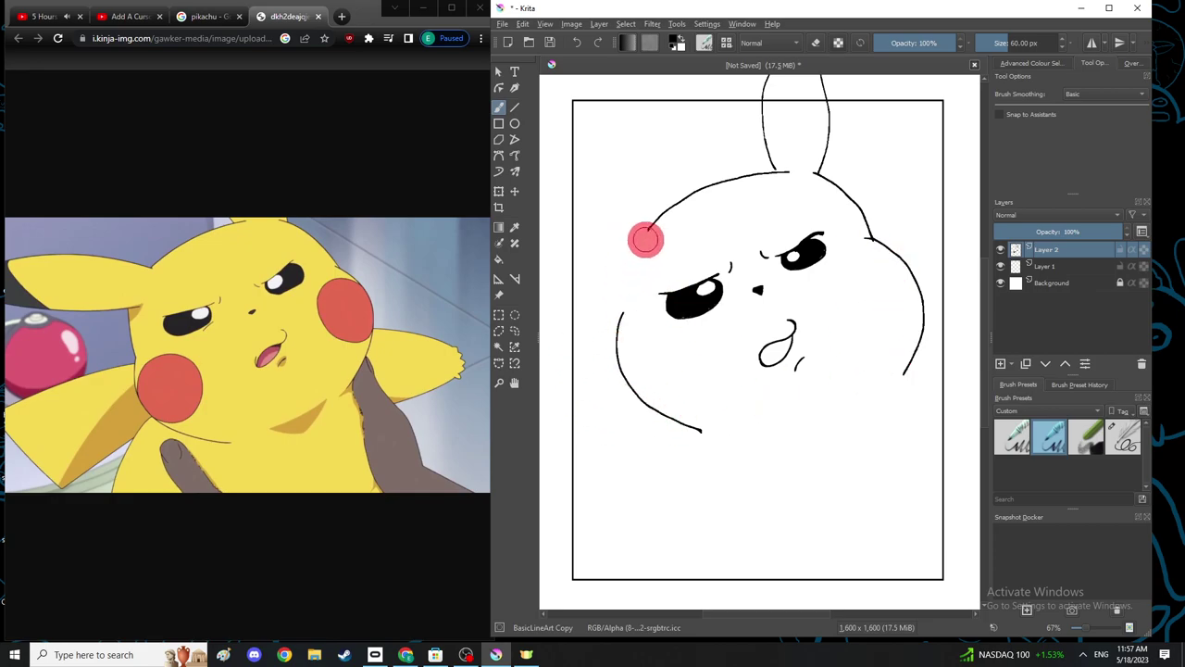
click(816, 43)
click(693, 444)
click(816, 43)
Draw the left ear's upper and lower edges past the frame's left side and fill both ear tips black.
drag(648, 228, 542, 214)
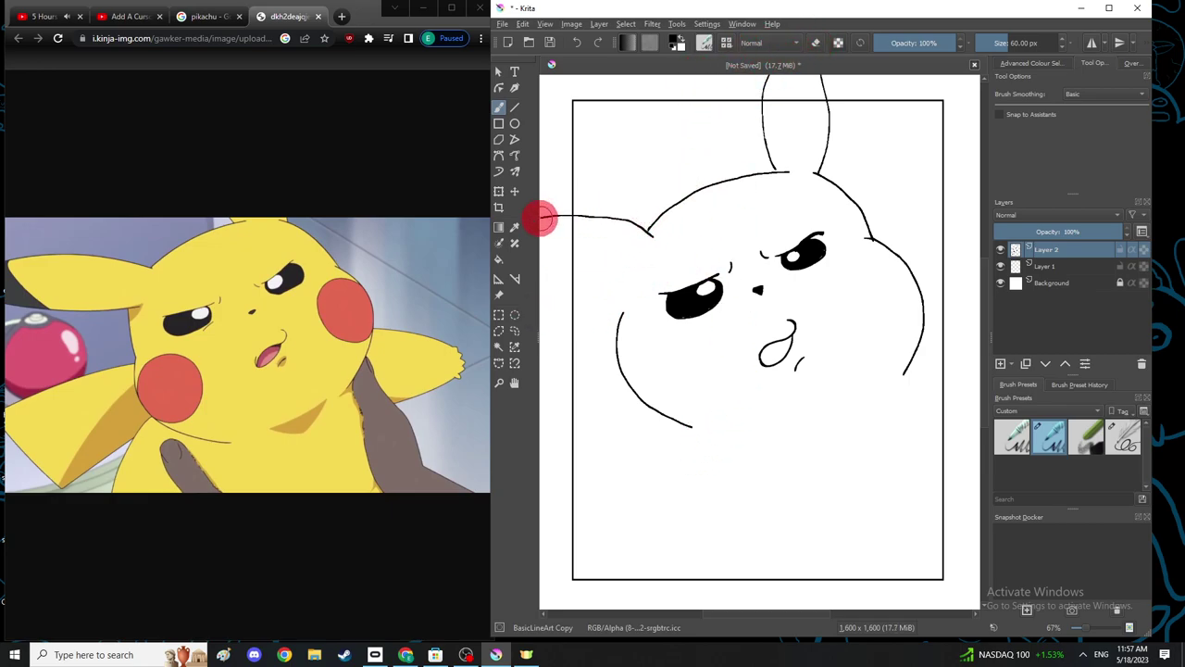
drag(649, 233, 524, 196)
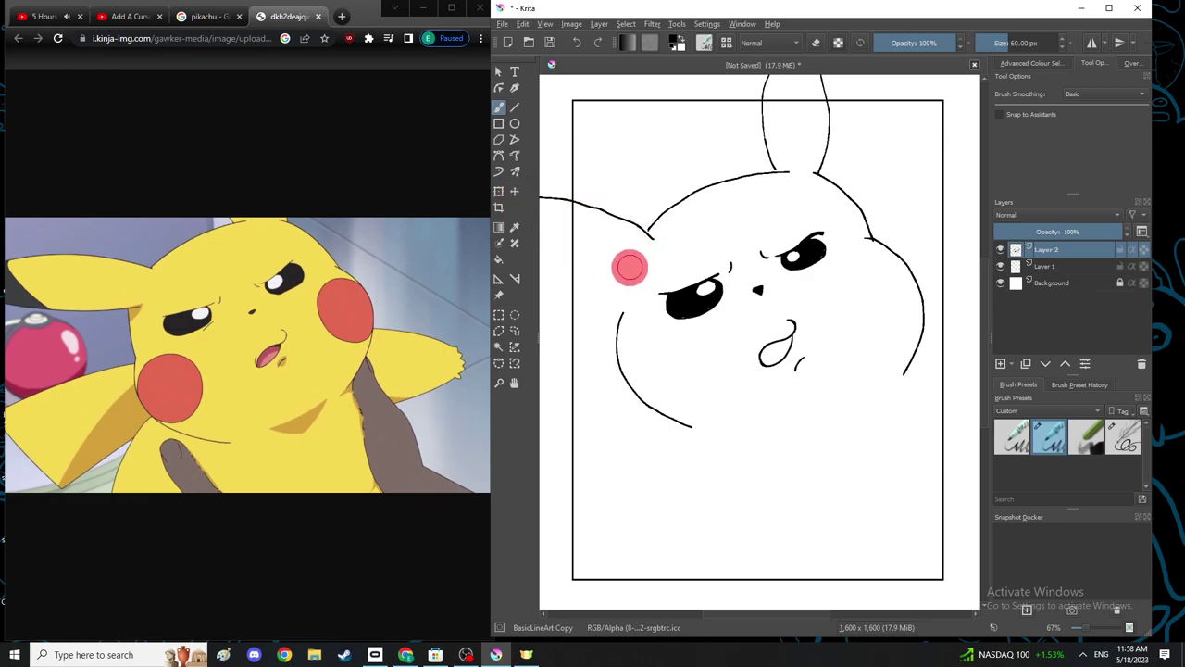
drag(539, 263, 634, 273)
click(627, 272)
click(636, 272)
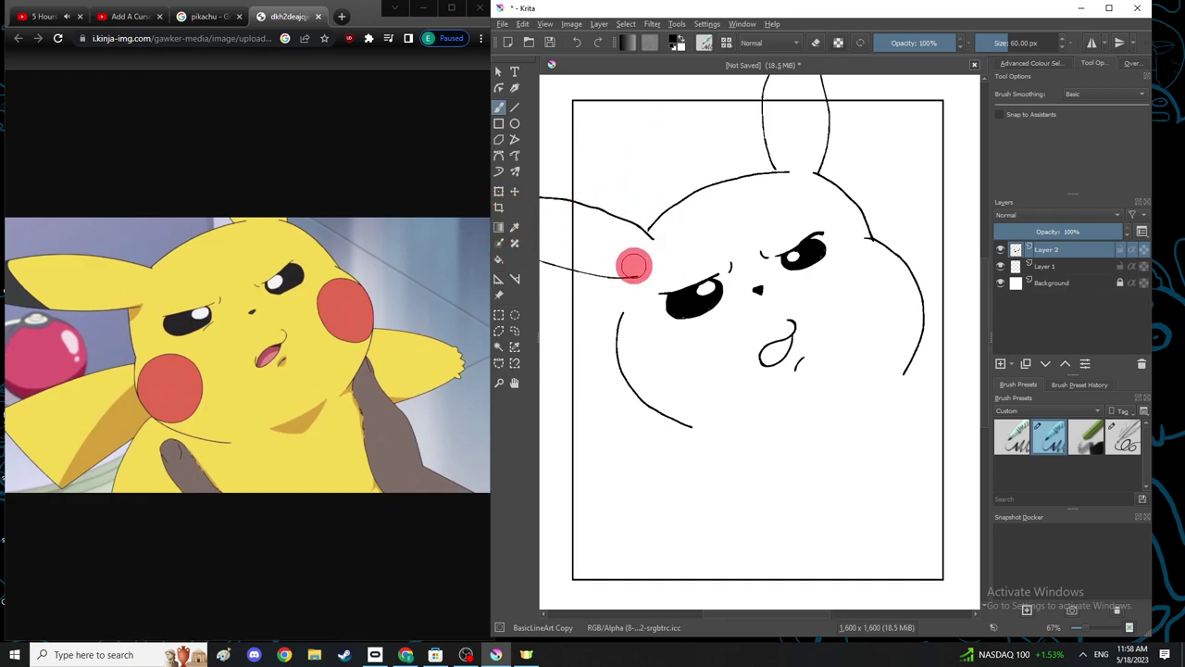
drag(624, 281, 539, 256)
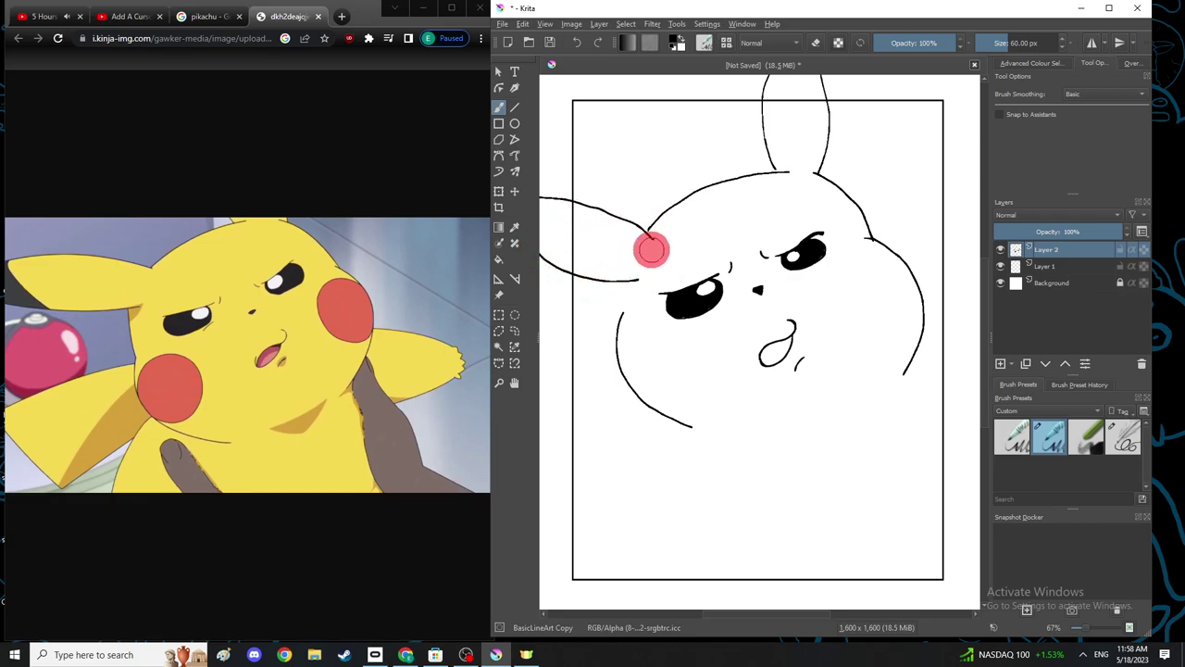
drag(546, 197, 562, 272)
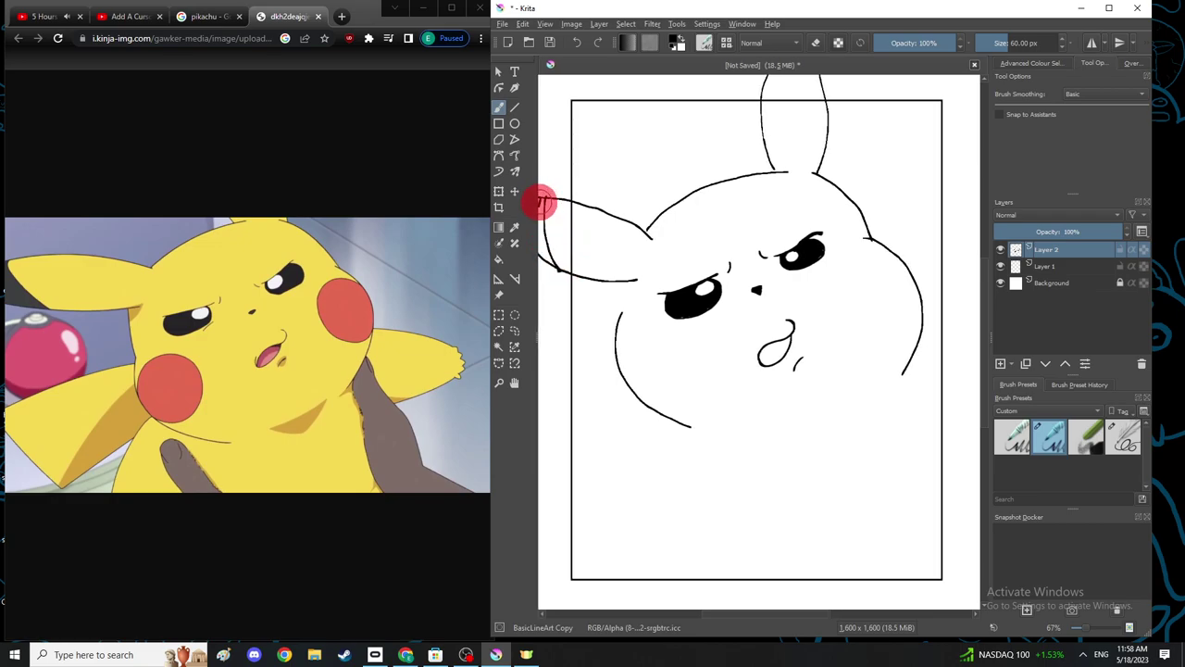
drag(541, 218, 549, 262)
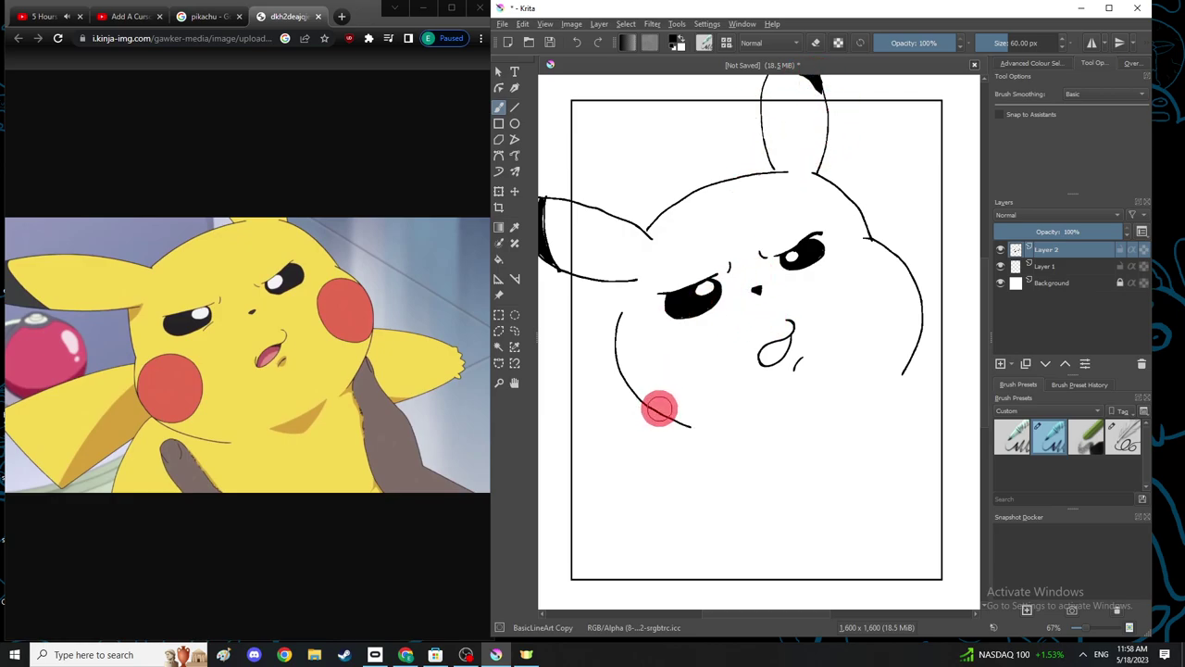
Draw the round cheek patches on both sides of the face and a curved shoulder line descending outside each.
mouse_move(657, 410)
mouse_down()
mouse_move(648, 354)
mouse_move(673, 349)
mouse_move(697, 361)
mouse_move(703, 407)
mouse_up()
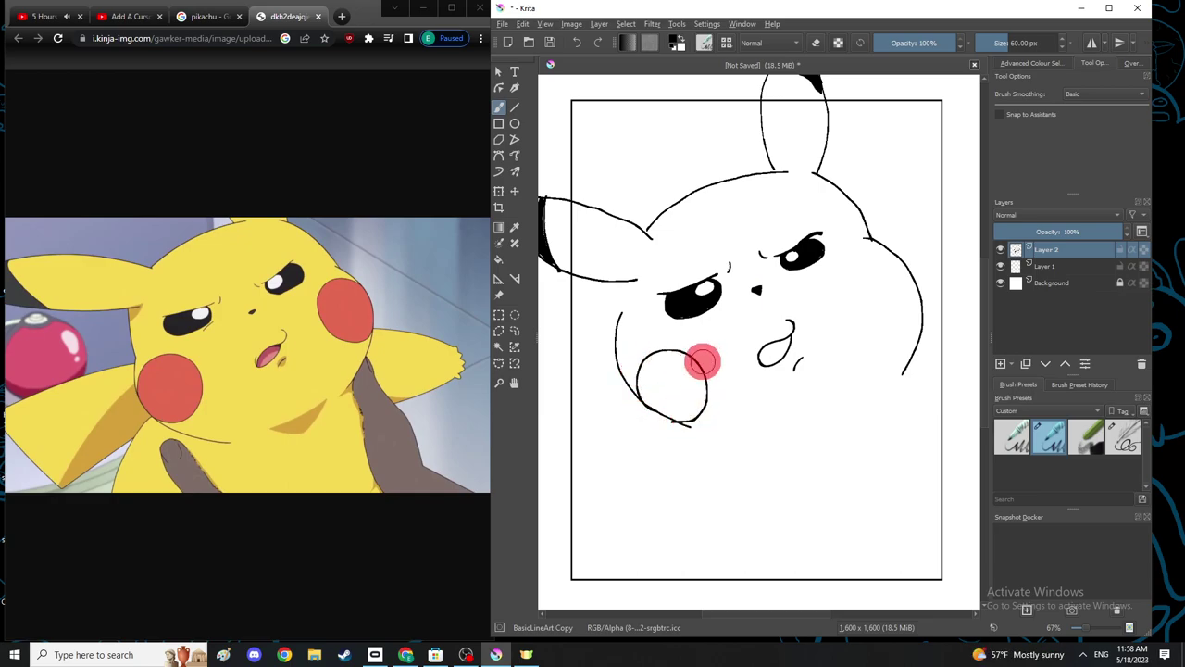
mouse_move(911, 280)
mouse_down()
mouse_move(873, 277)
mouse_move(870, 332)
mouse_move(889, 348)
mouse_move(911, 343)
mouse_move(932, 313)
mouse_move(910, 282)
mouse_up()
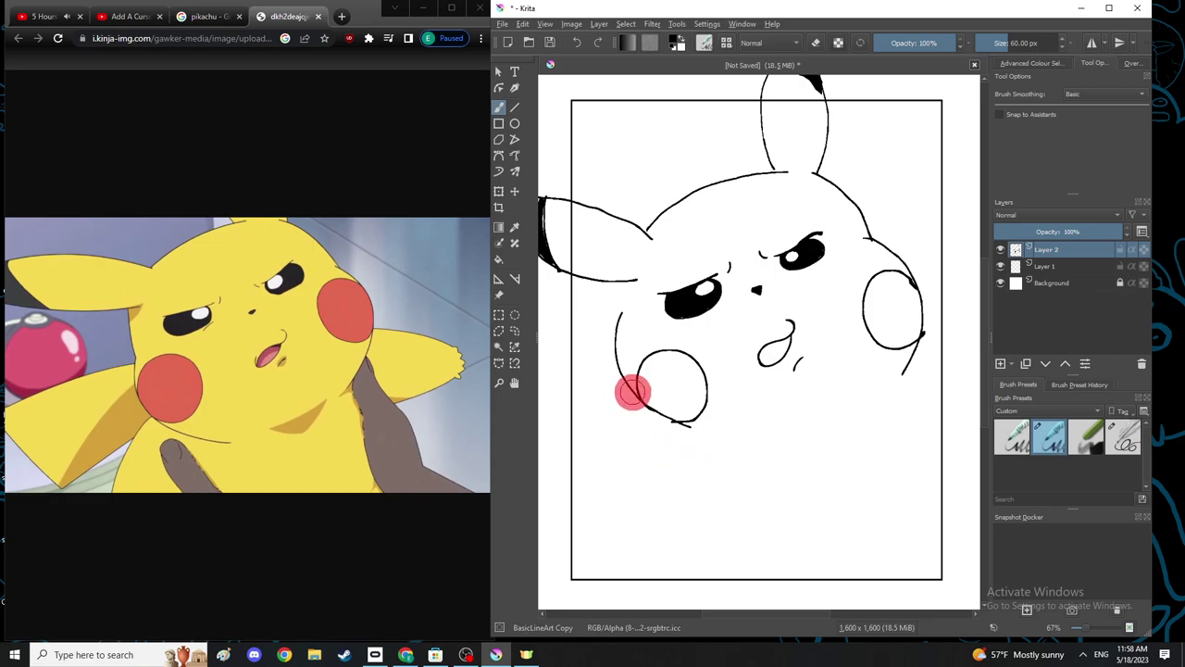
mouse_move(633, 391)
mouse_down()
mouse_move(602, 431)
mouse_move(587, 535)
mouse_up()
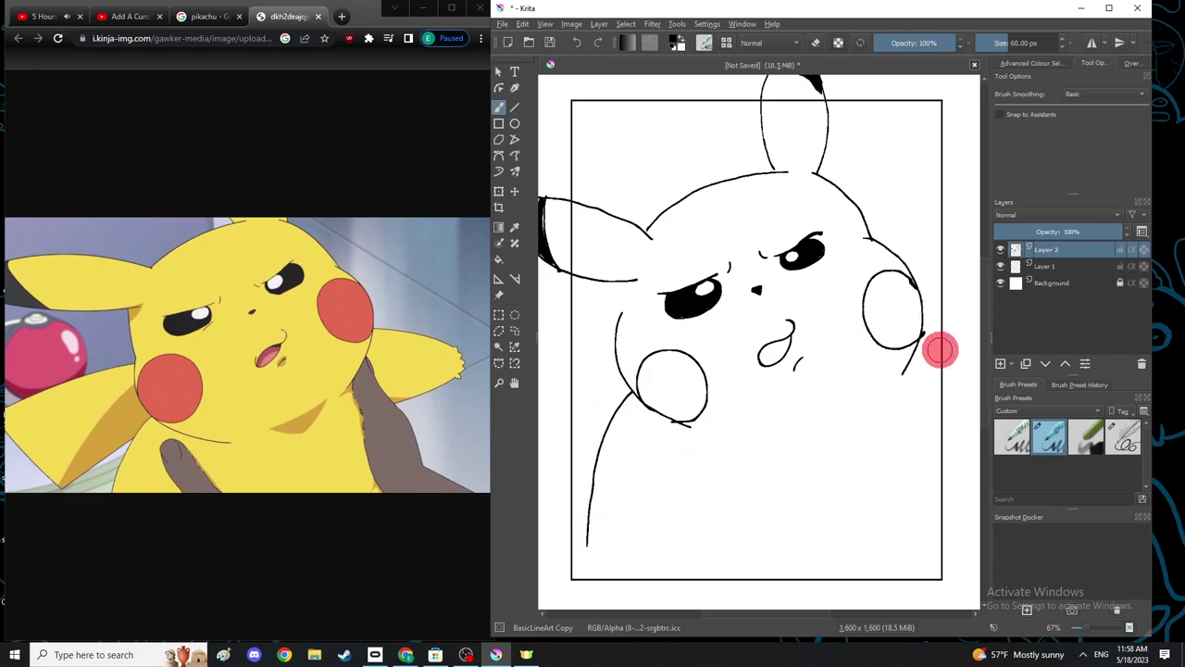
drag(924, 347, 970, 403)
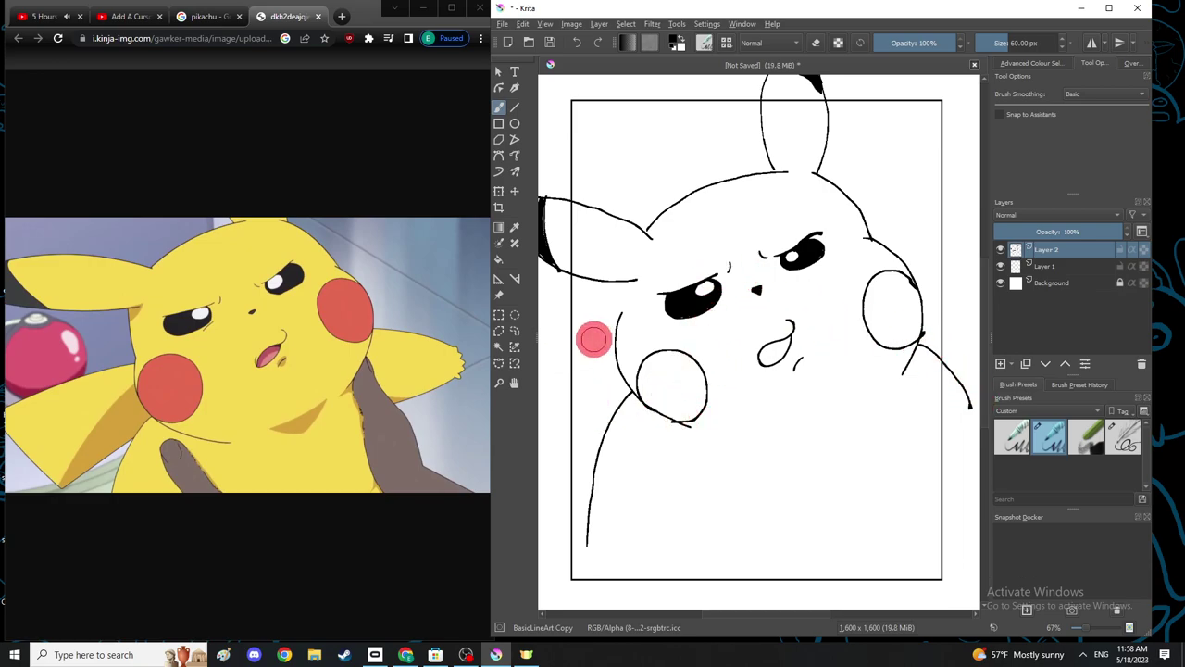
Draw two body lines running off the canvas's left edge and complete the left arm with a clawed paw and inner edge.
mouse_move(618, 346)
mouse_down()
mouse_move(587, 340)
mouse_move(537, 363)
mouse_up()
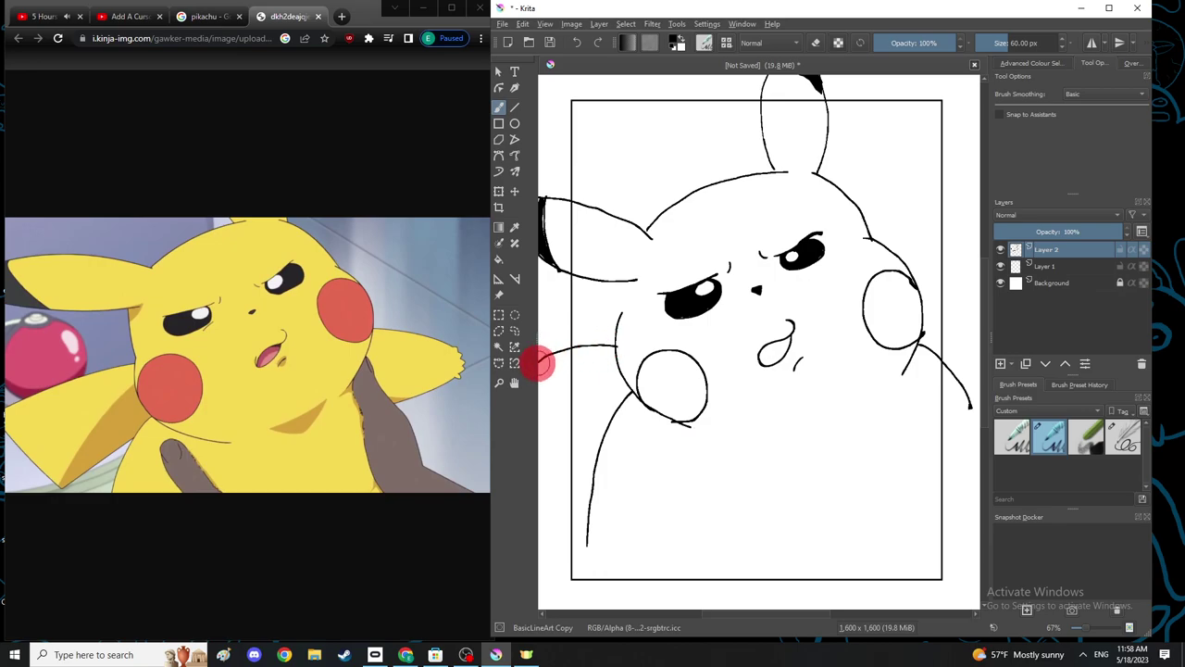
mouse_move(595, 475)
mouse_down()
mouse_move(534, 506)
mouse_move(582, 475)
mouse_up()
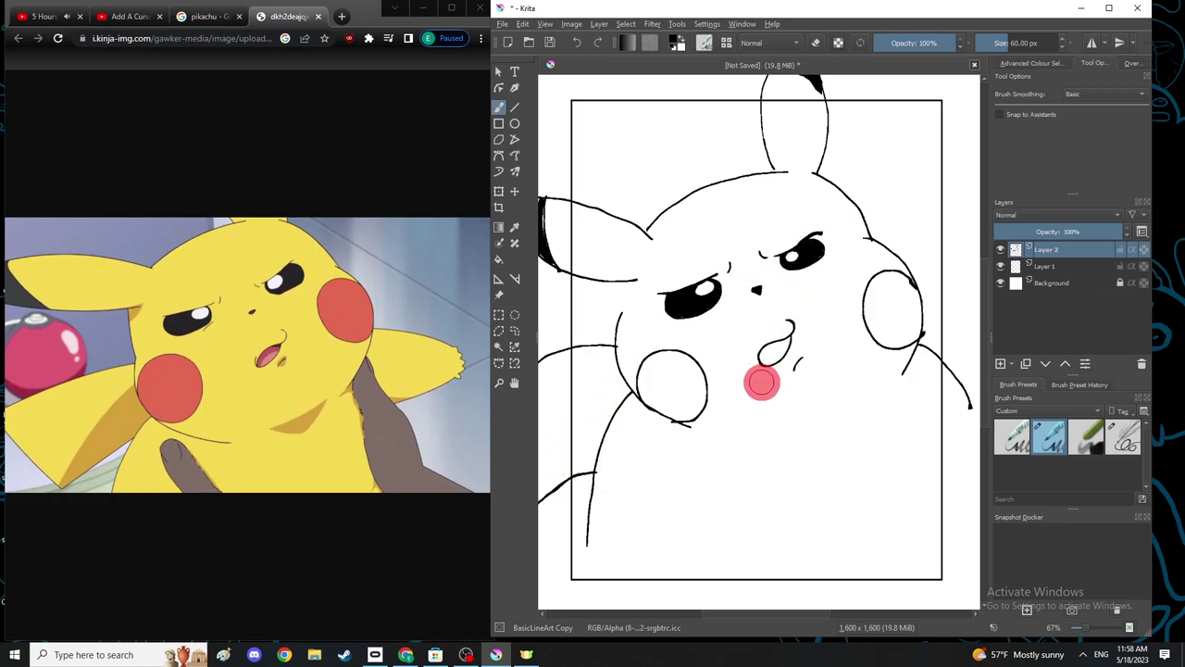
mouse_move(585, 545)
mouse_down()
mouse_move(585, 592)
mouse_move(598, 572)
mouse_move(609, 593)
mouse_move(619, 574)
mouse_move(636, 594)
mouse_move(676, 512)
mouse_up()
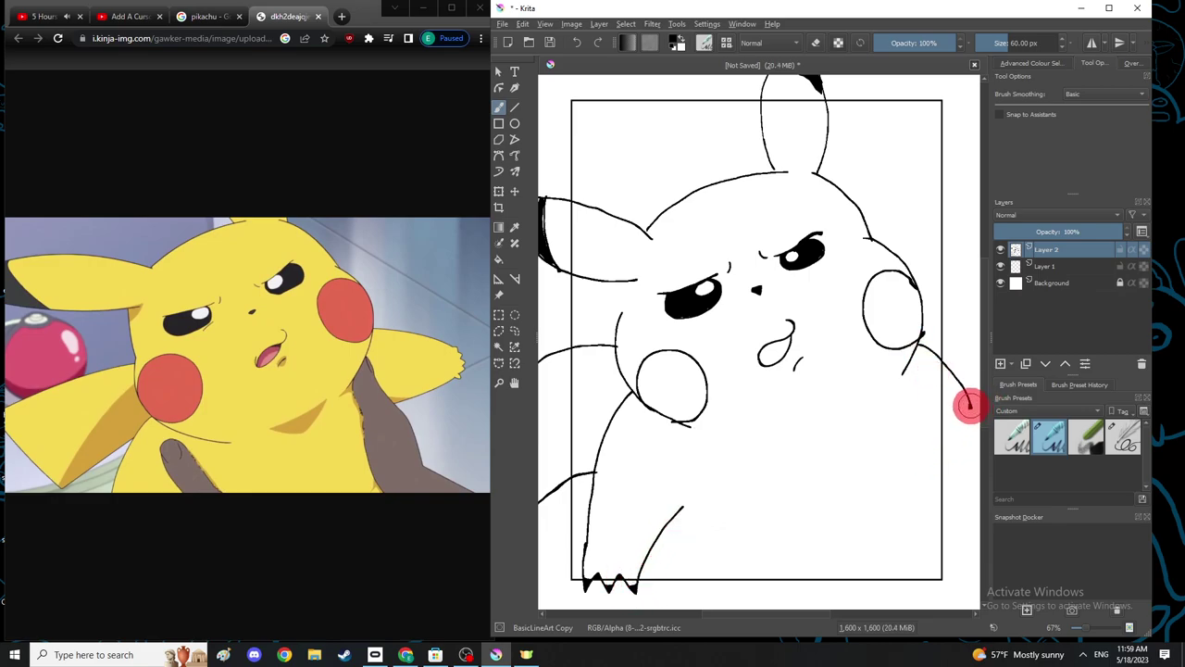
Finish the right arm with a clawed paw and lower edge, and erase the black inside both paws' claws.
mouse_move(959, 437)
mouse_down()
mouse_move(948, 450)
mouse_move(897, 415)
mouse_up()
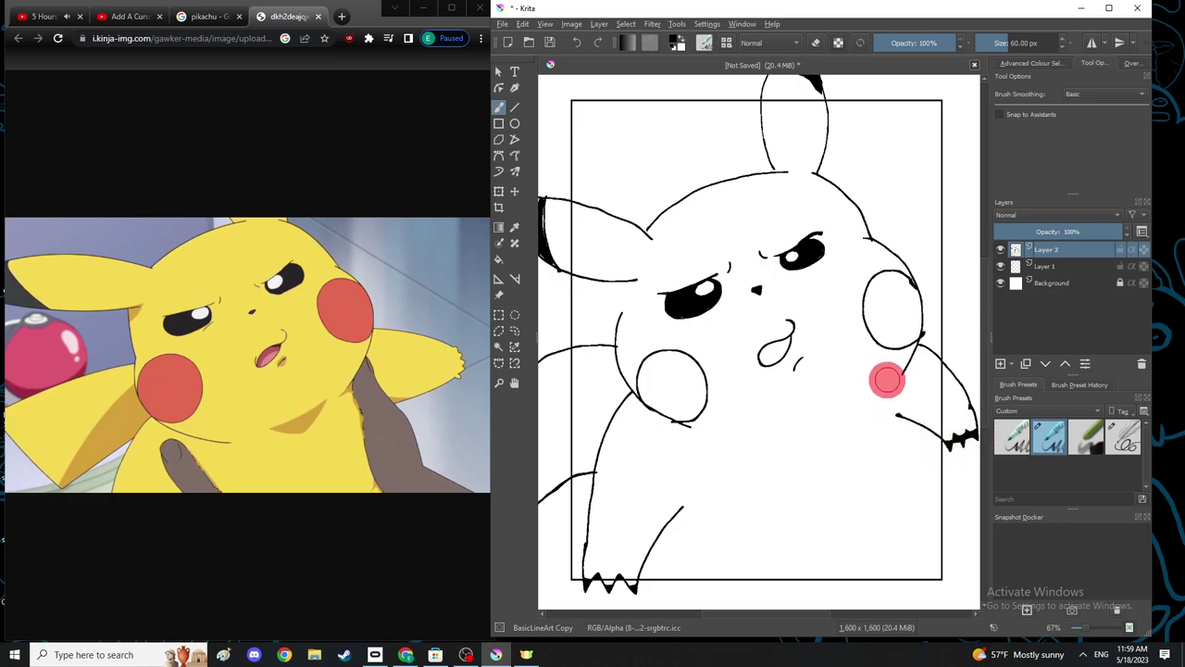
click(816, 43)
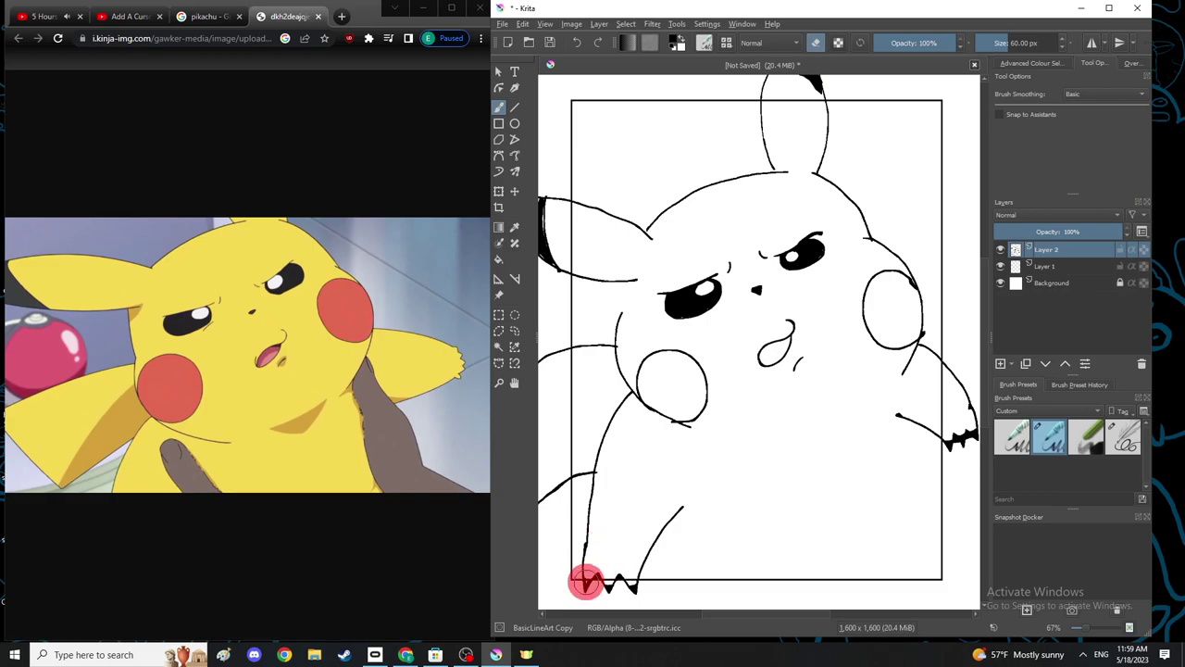
drag(606, 585, 632, 569)
drag(929, 426, 962, 439)
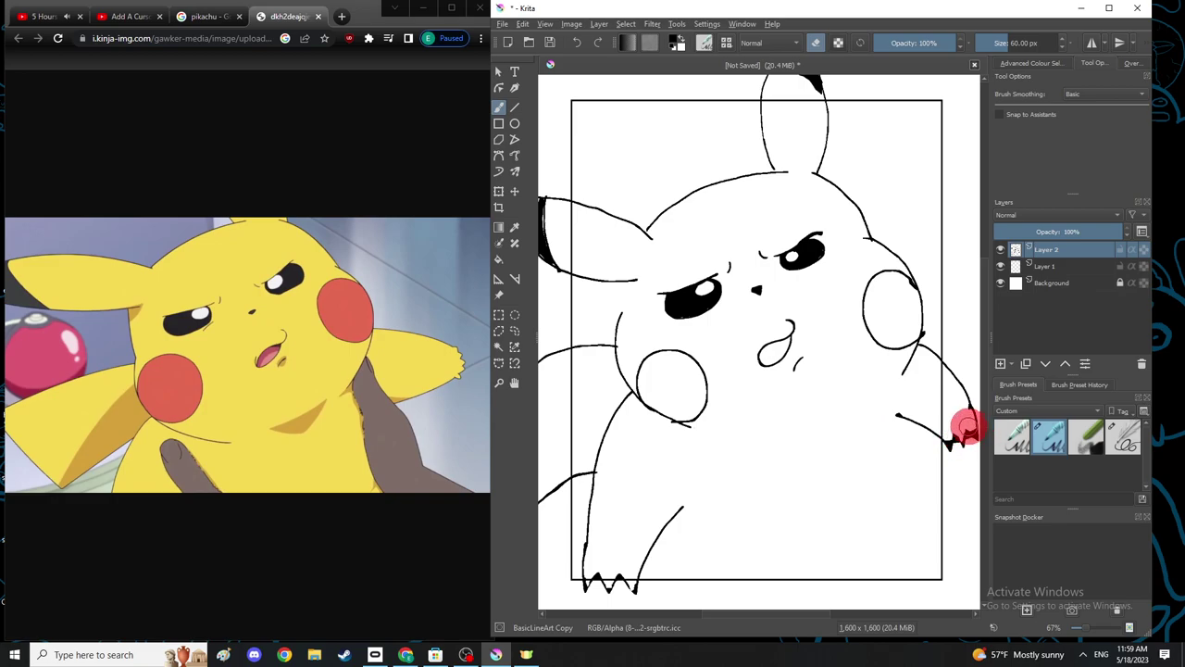
drag(969, 439, 949, 446)
click(816, 42)
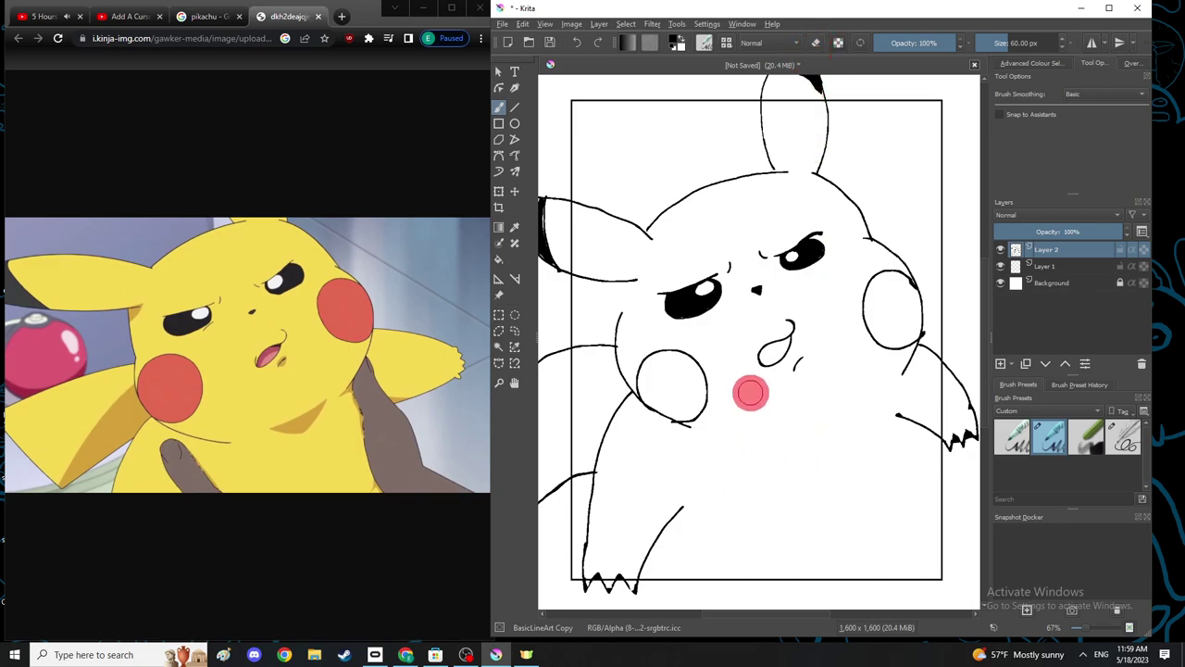
Blacken the upper inside of the open mouth, and erase the nose to redraw it slightly closer to the right eye.
mouse_move(783, 331)
mouse_down()
mouse_move(758, 357)
mouse_move(784, 342)
mouse_up()
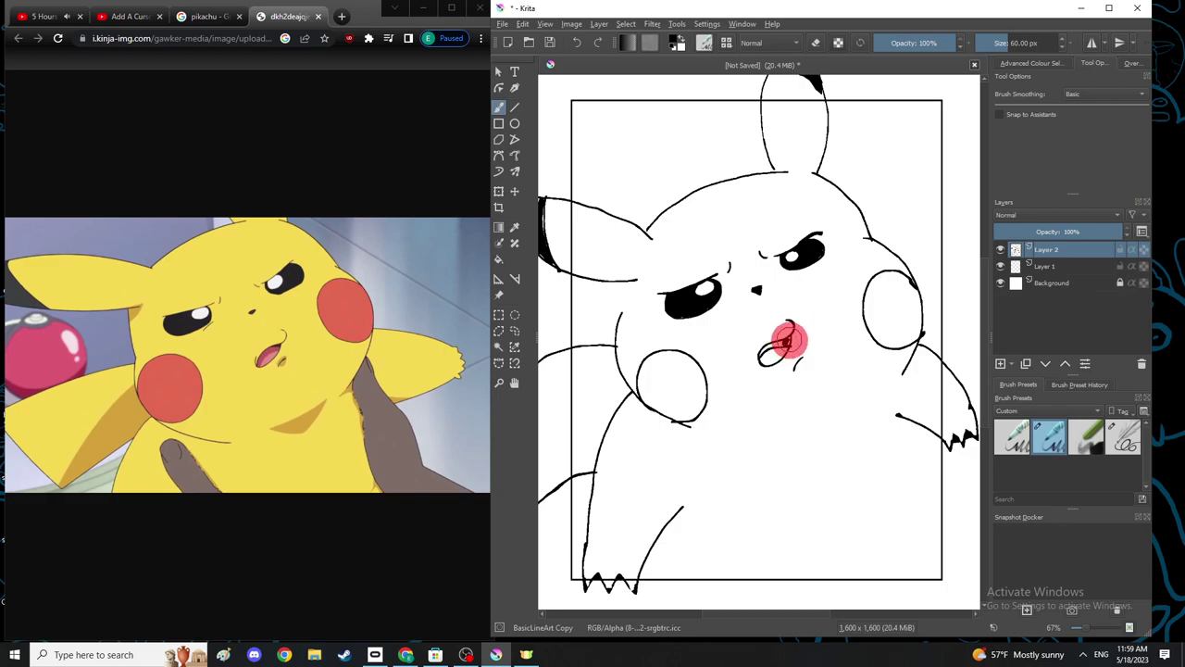
drag(761, 355, 767, 344)
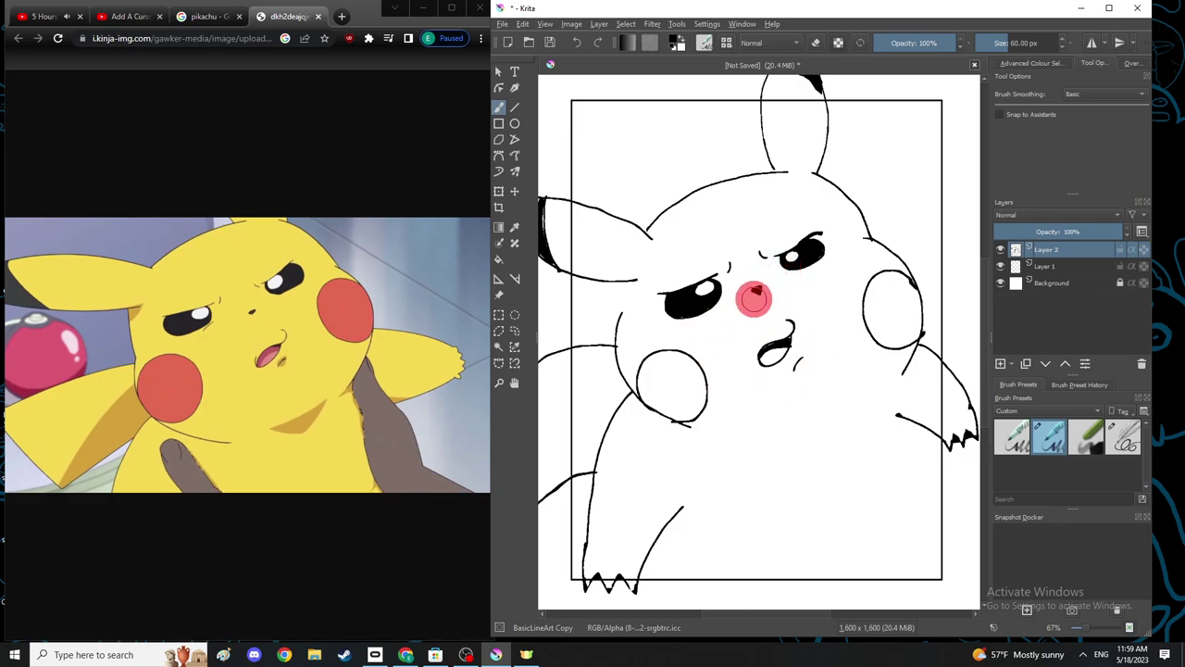
click(816, 42)
mouse_move(767, 326)
mouse_down()
mouse_move(748, 278)
mouse_move(748, 291)
mouse_up()
click(816, 42)
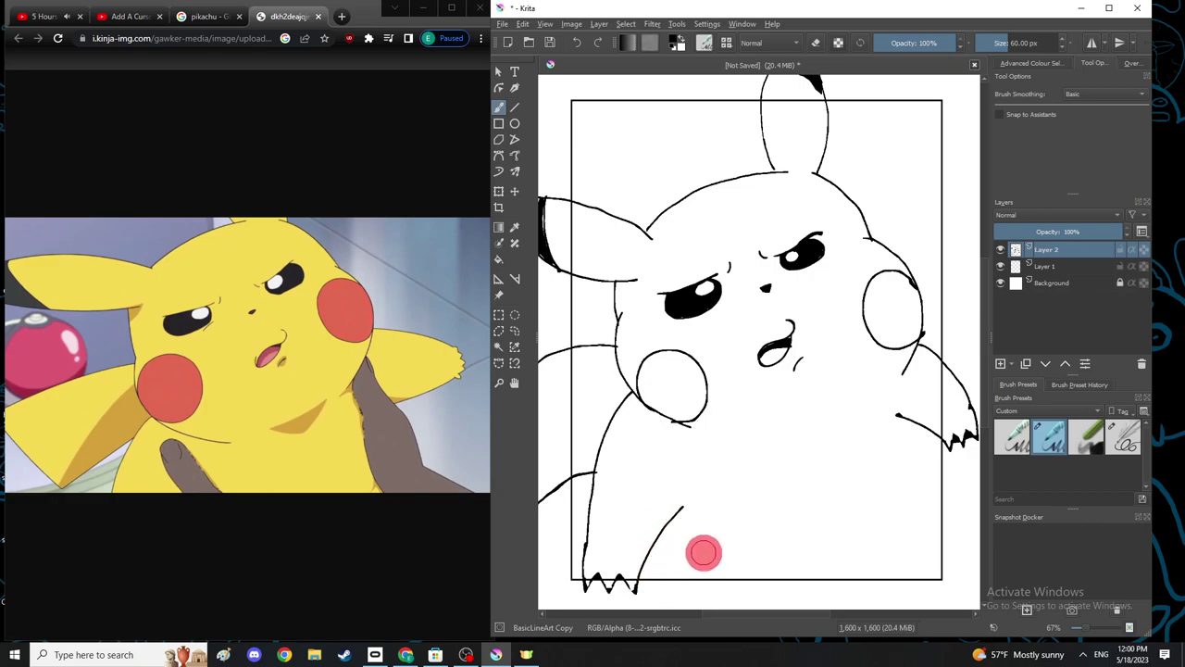
Draw the left holding hand's thumb with its nail, and the right hand's thumb with arm edges running off the canvas.
mouse_move(707, 566)
mouse_down()
mouse_move(684, 508)
mouse_move(692, 485)
mouse_move(748, 546)
mouse_up()
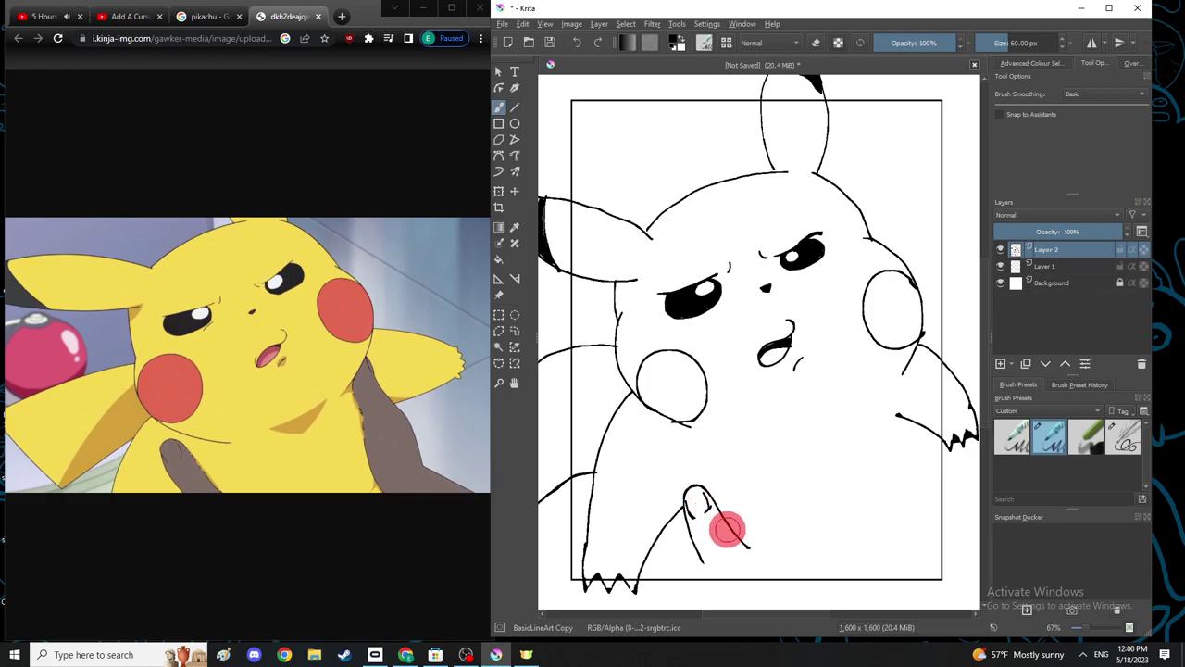
mouse_move(896, 528)
mouse_down()
mouse_move(876, 402)
mouse_move(891, 399)
mouse_move(903, 436)
mouse_move(931, 457)
mouse_move(947, 537)
mouse_up()
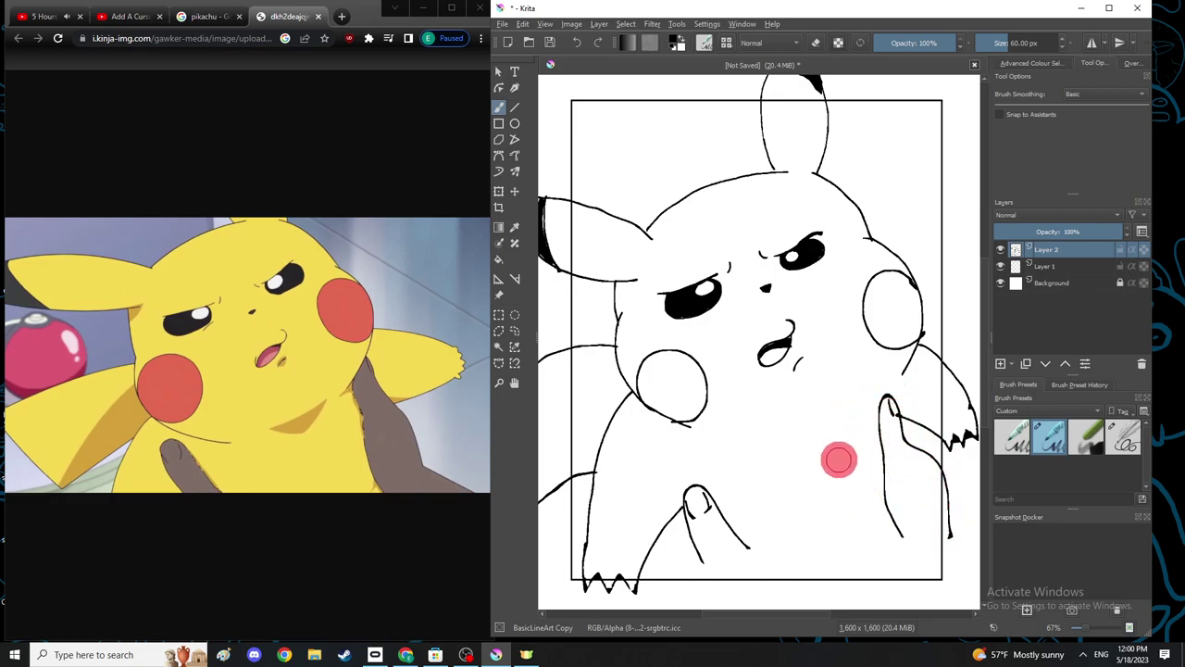
drag(953, 535, 971, 557)
drag(901, 532, 926, 607)
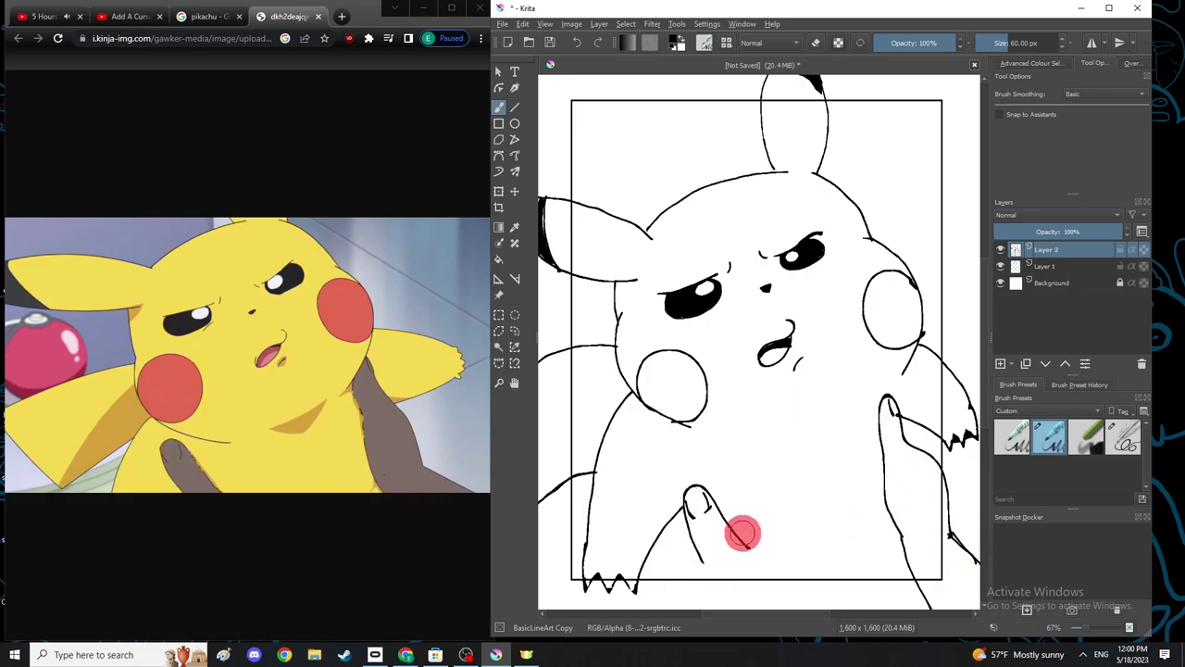
Add curved finger lines beside the left hand's thumb and extend the hand's inner edge down off the canvas, redoing it wider.
drag(680, 518, 691, 571)
drag(679, 512, 672, 563)
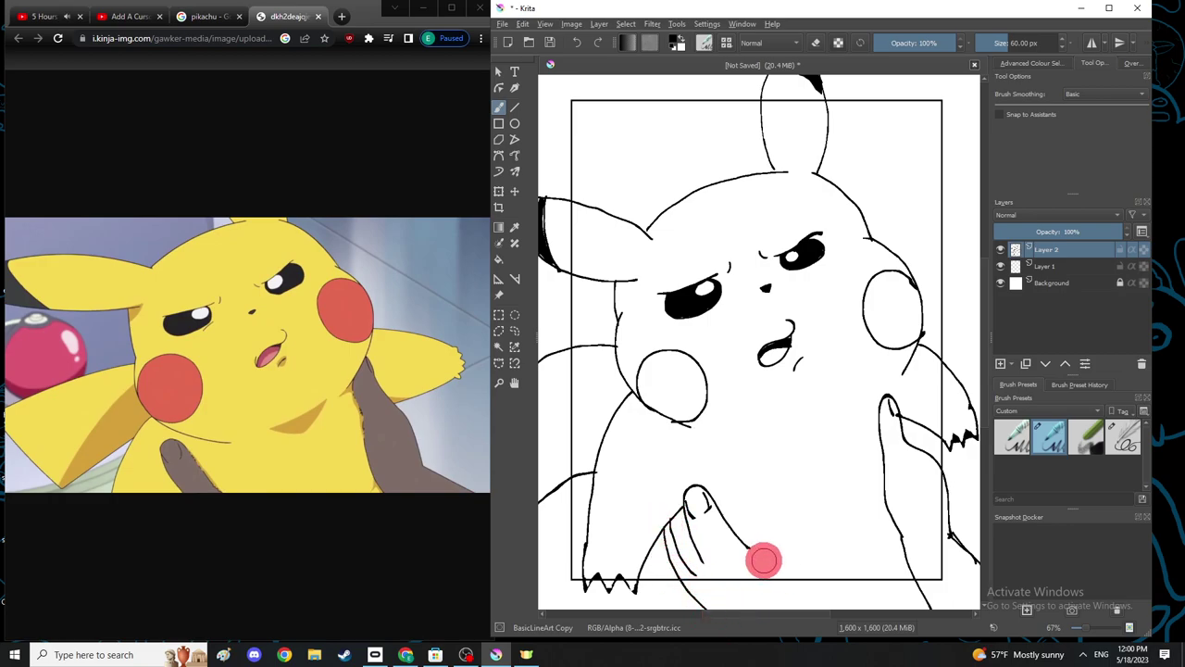
drag(746, 546, 767, 593)
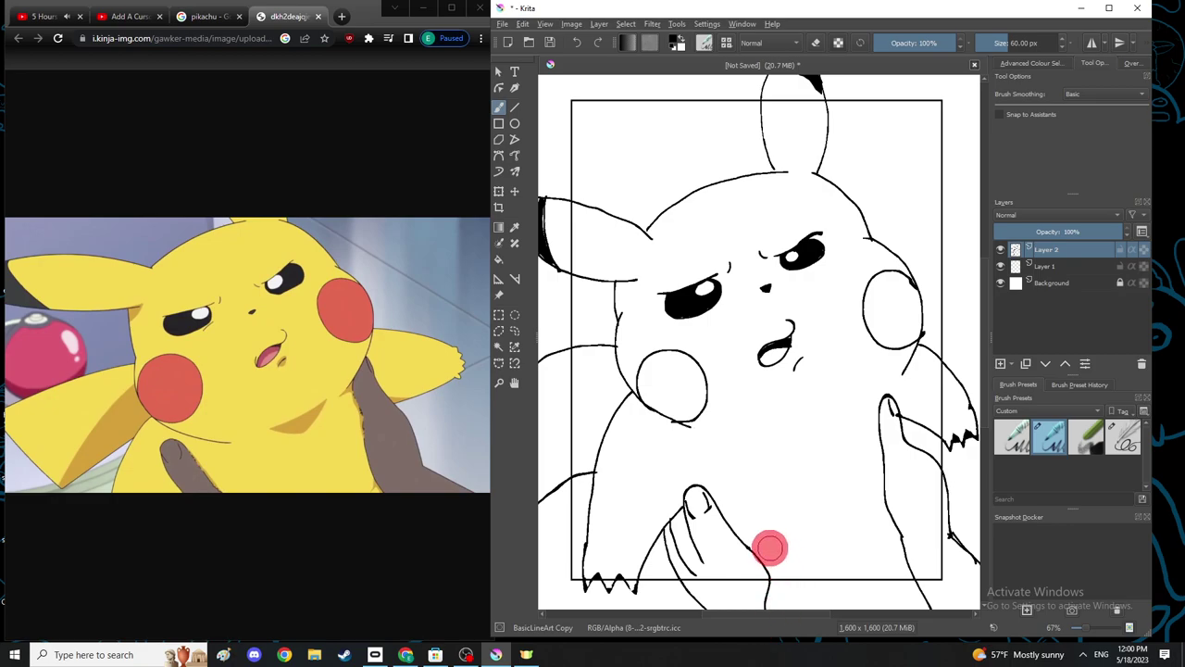
drag(756, 548, 791, 616)
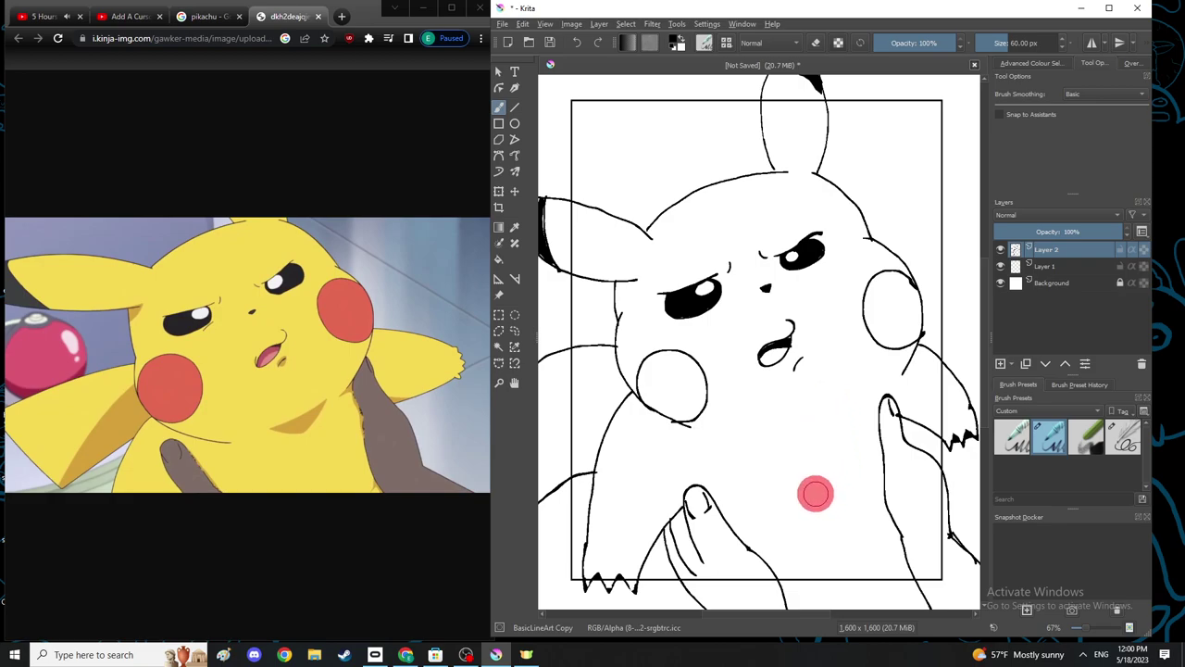
Make Layer 1 active, choose the dR.jake brush, and try to sample the cheek red directly from the browser's reference picture.
click(1047, 266)
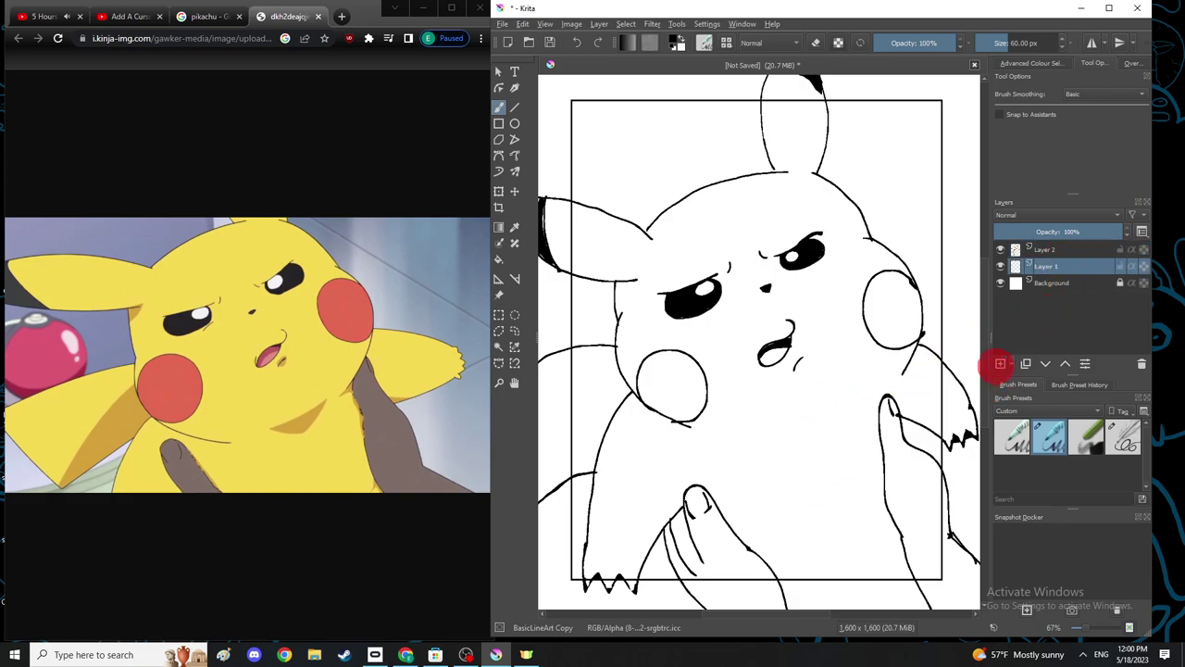
click(1088, 436)
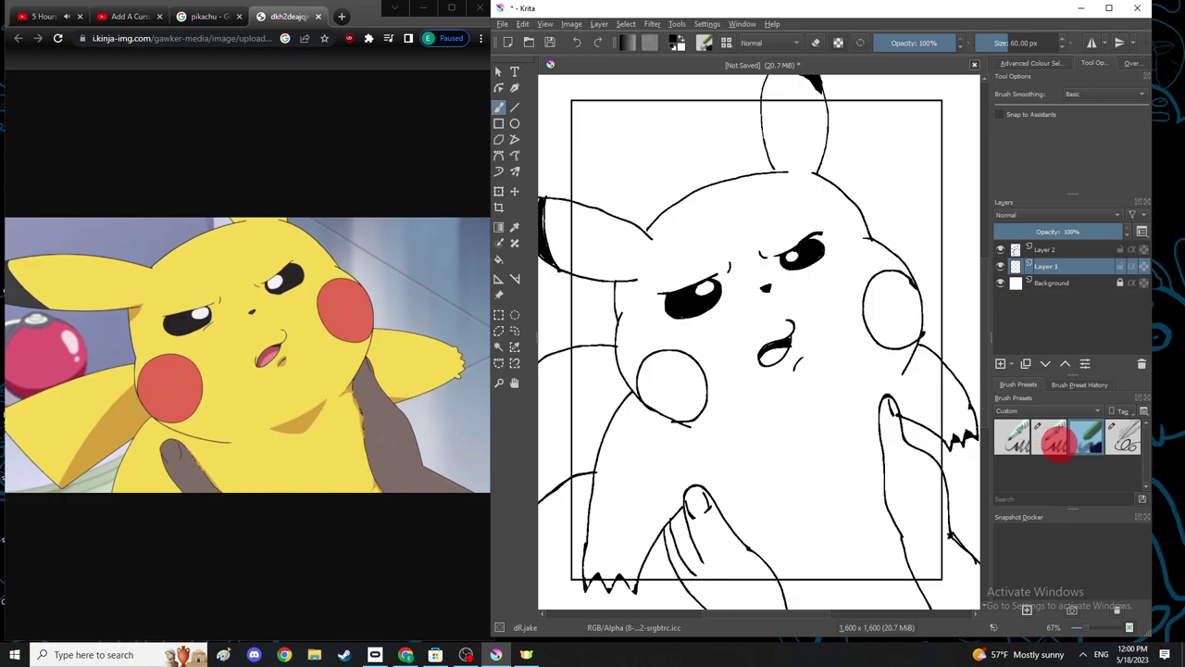
click(677, 41)
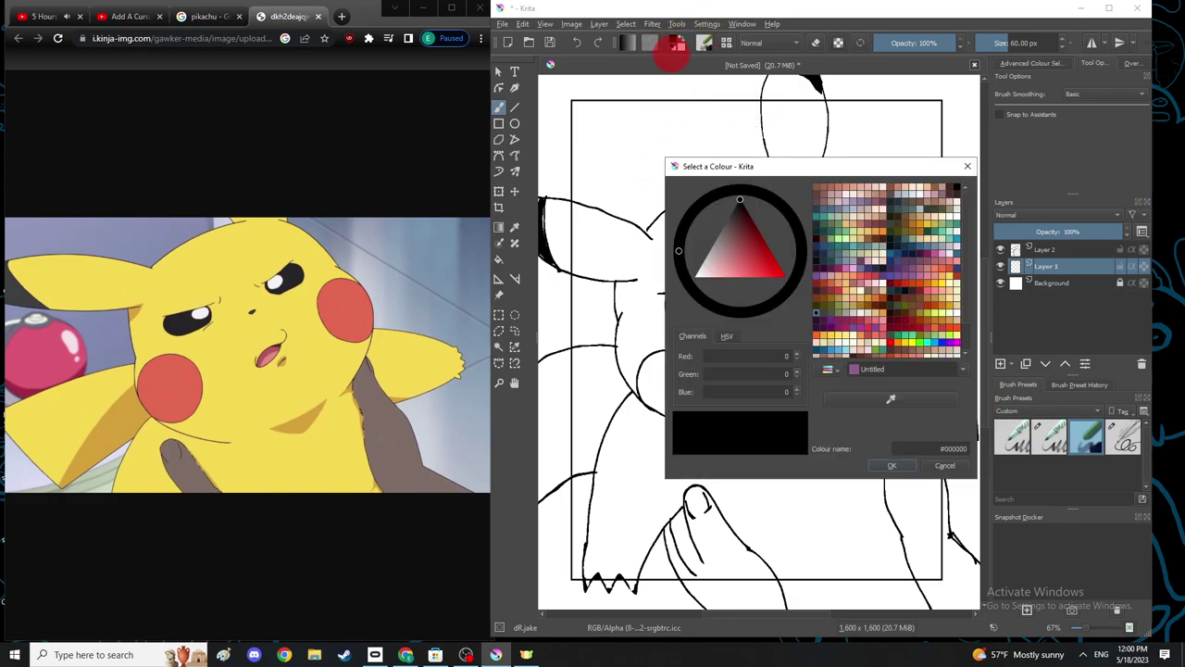
click(889, 398)
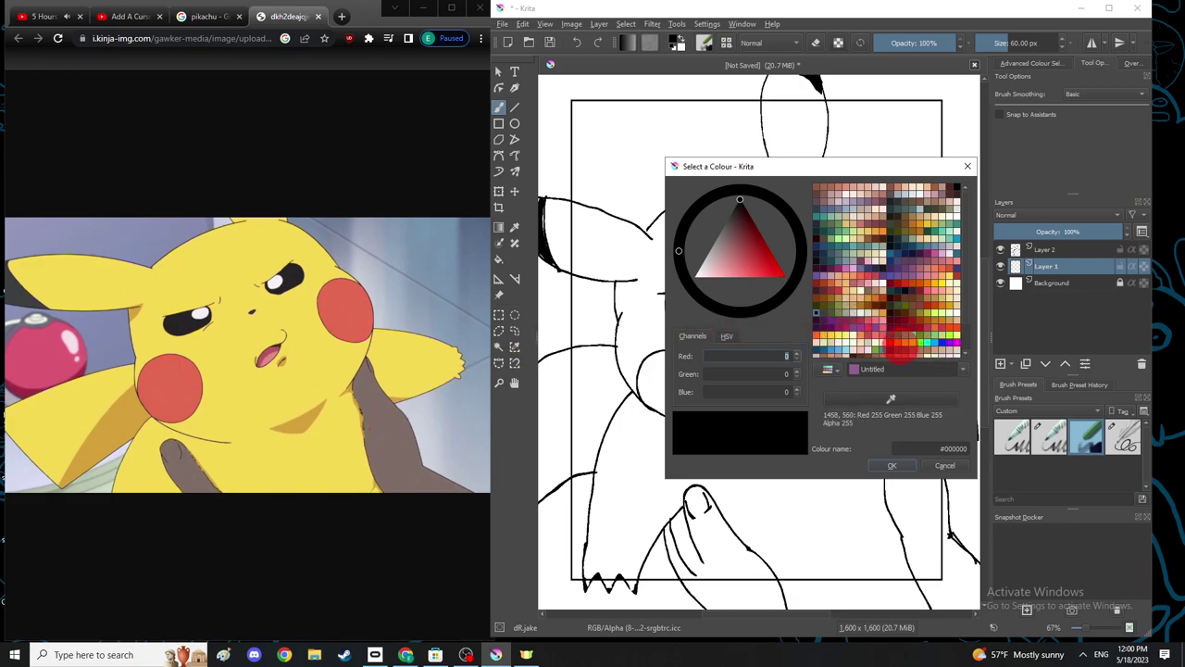
Copy the reference image in the browser and paste it into the Krita drawing as a layer, interpreting its colours As on Monitor.
right_click(356, 308)
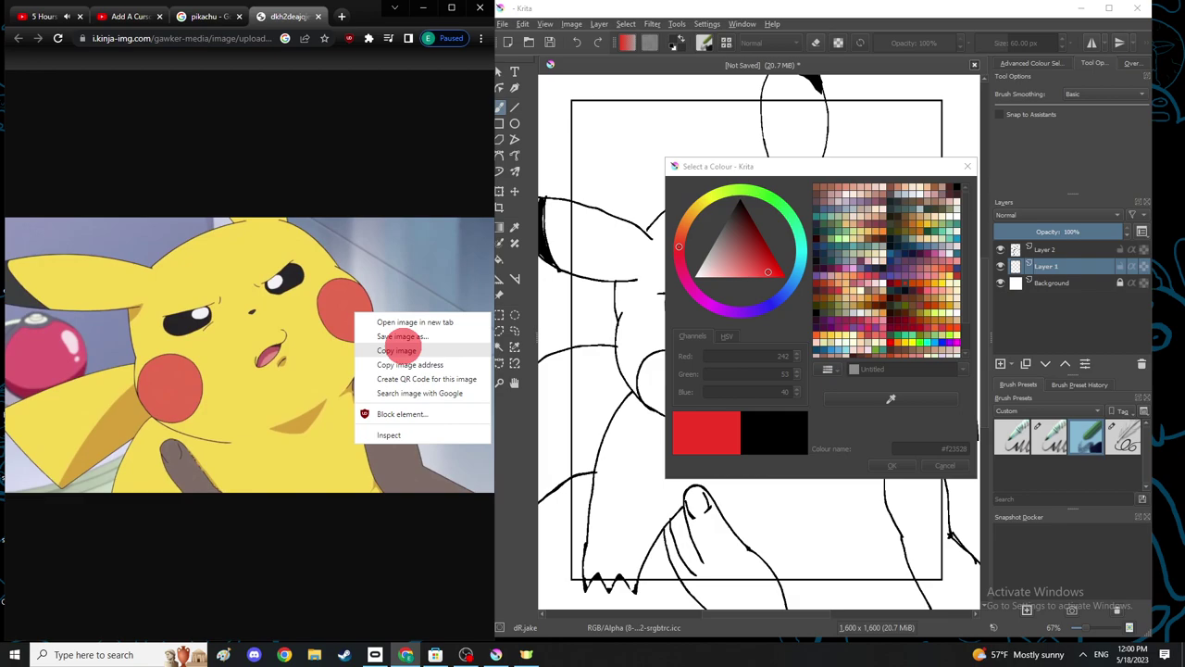
click(549, 313)
right_click(654, 148)
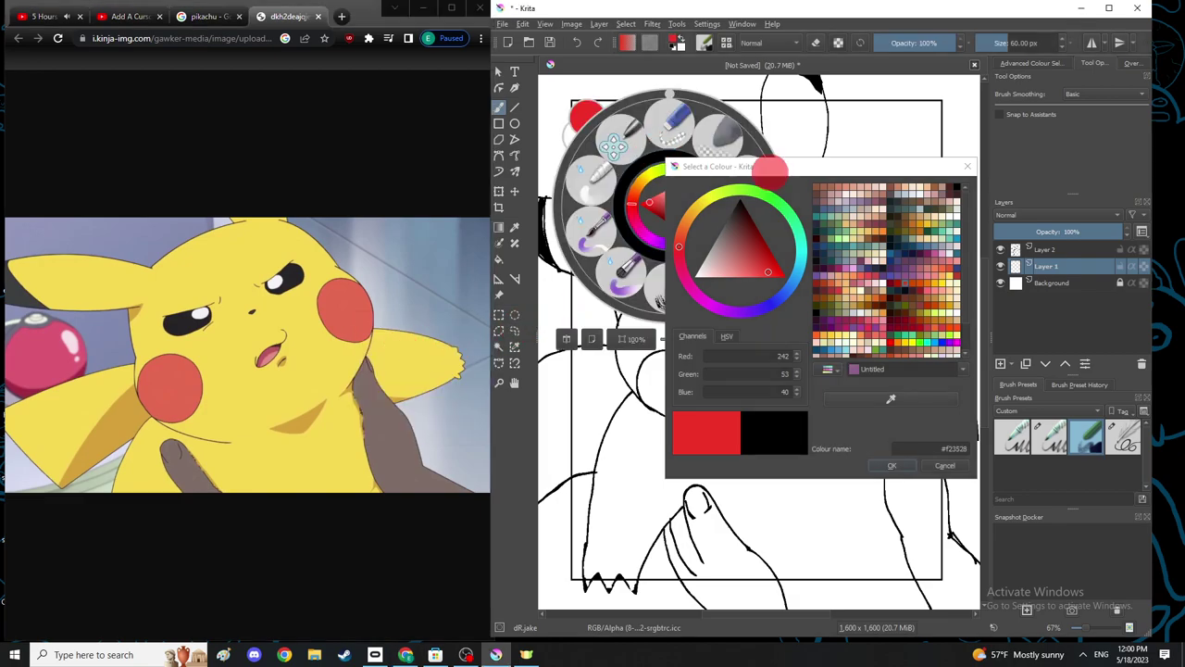
click(967, 167)
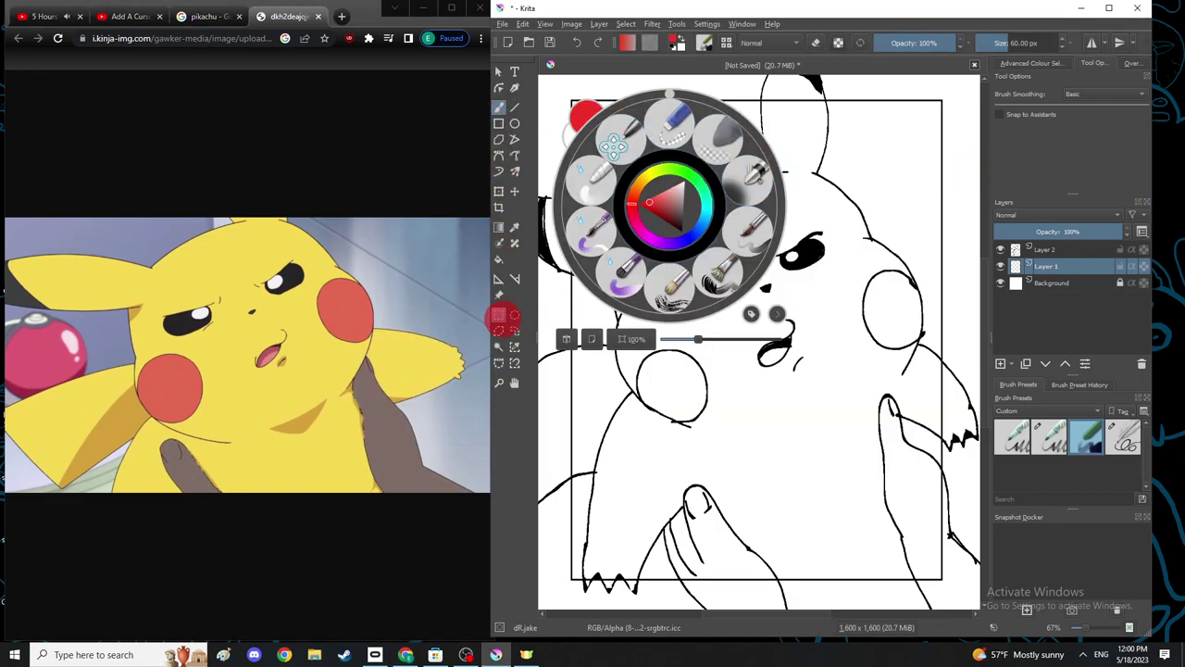
click(499, 315)
click(852, 185)
key(ctrl+v)
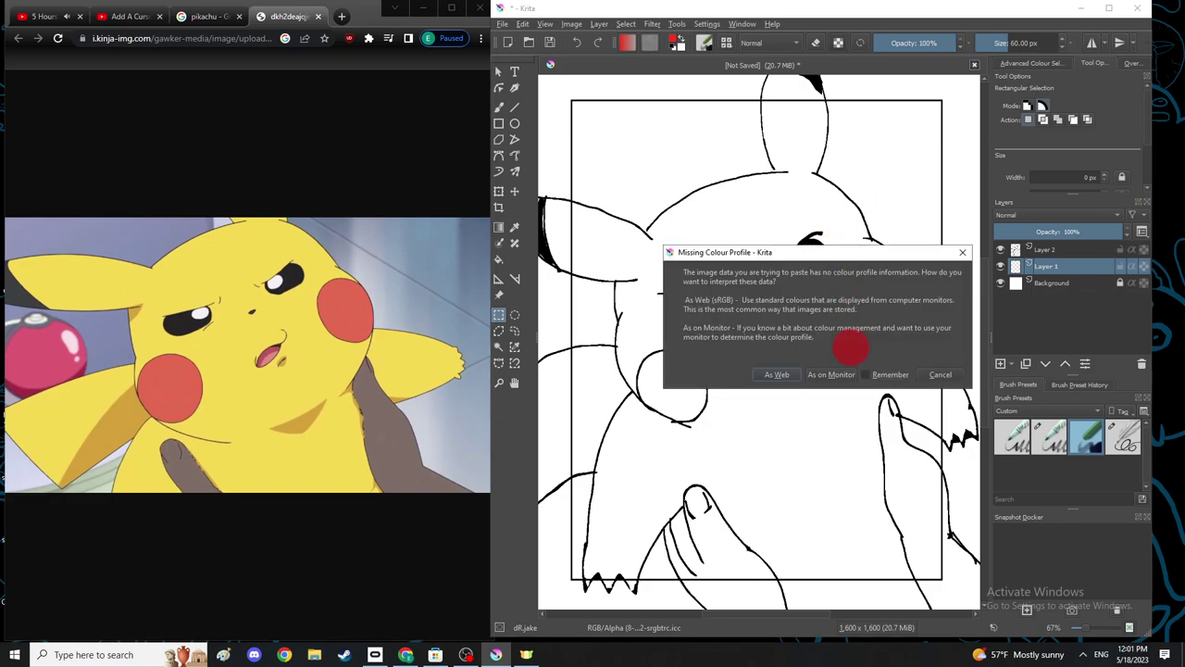
click(815, 374)
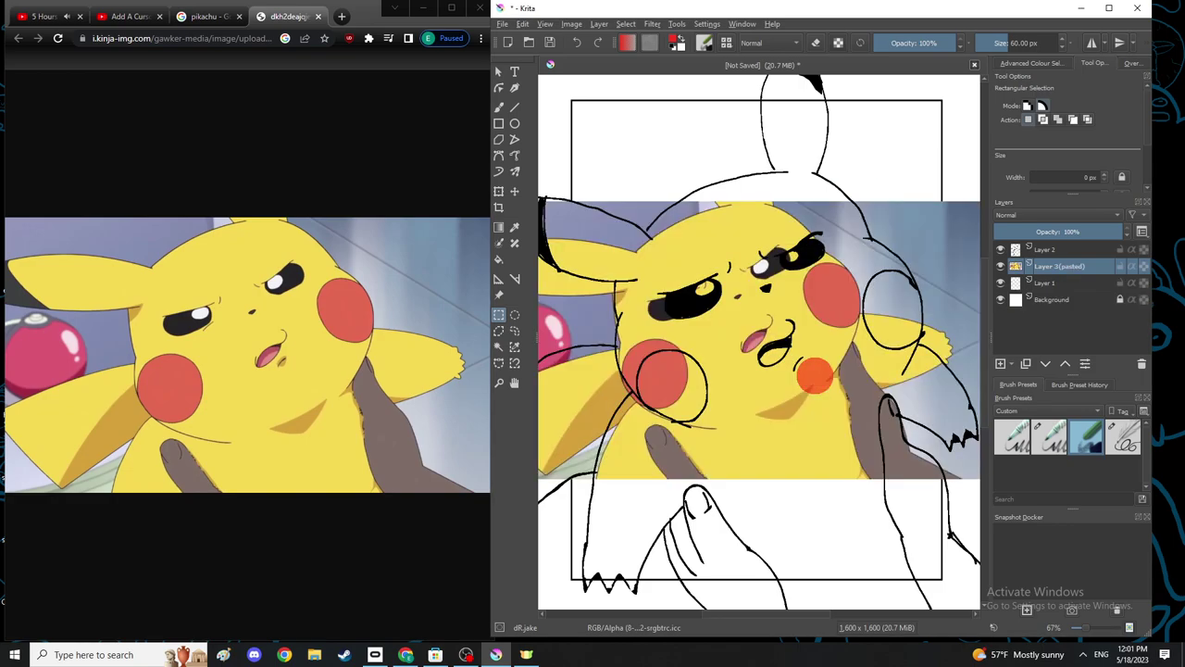
Shrink the pasted reference image and place it in the upper-left corner of the canvas, above the left ear.
click(498, 191)
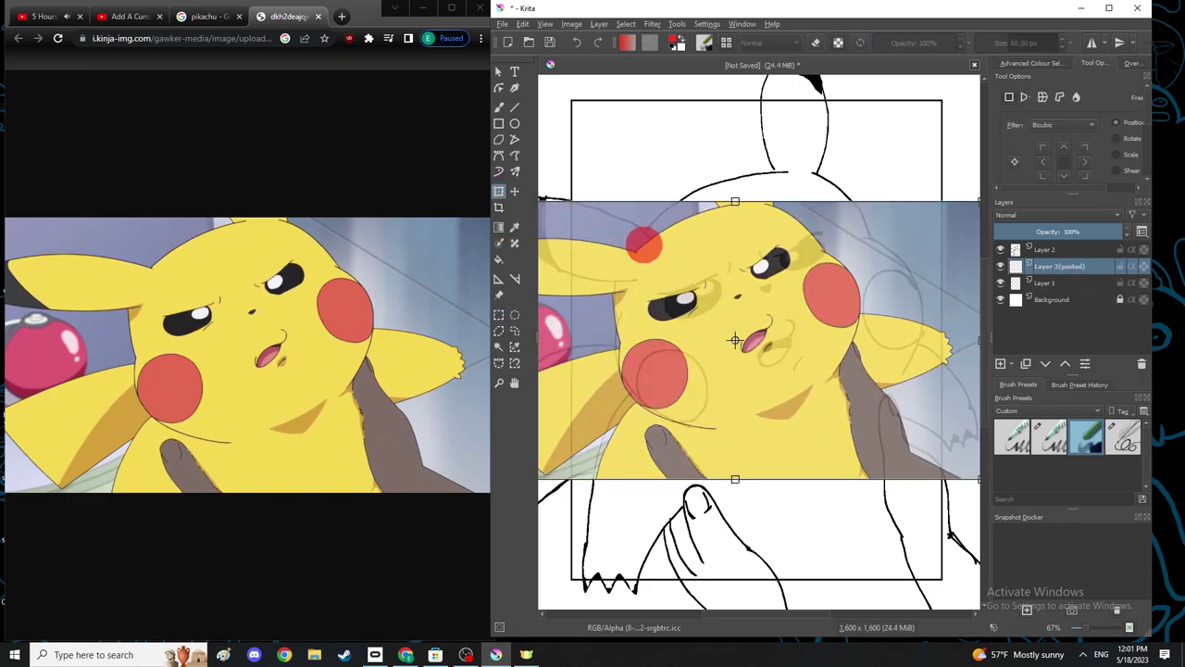
drag(734, 340, 854, 357)
drag(609, 218, 598, 124)
key(Return)
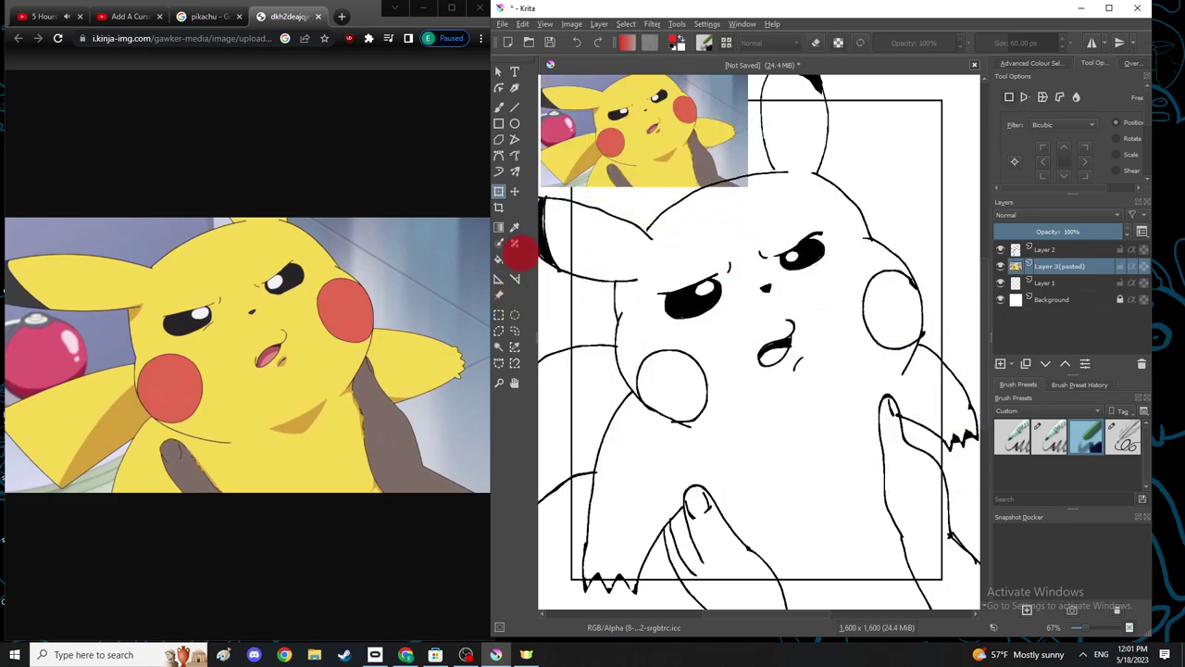
Sample Pikachu's body yellow from the pasted reference, hide the reference layer, and make Layer 1 active.
click(515, 227)
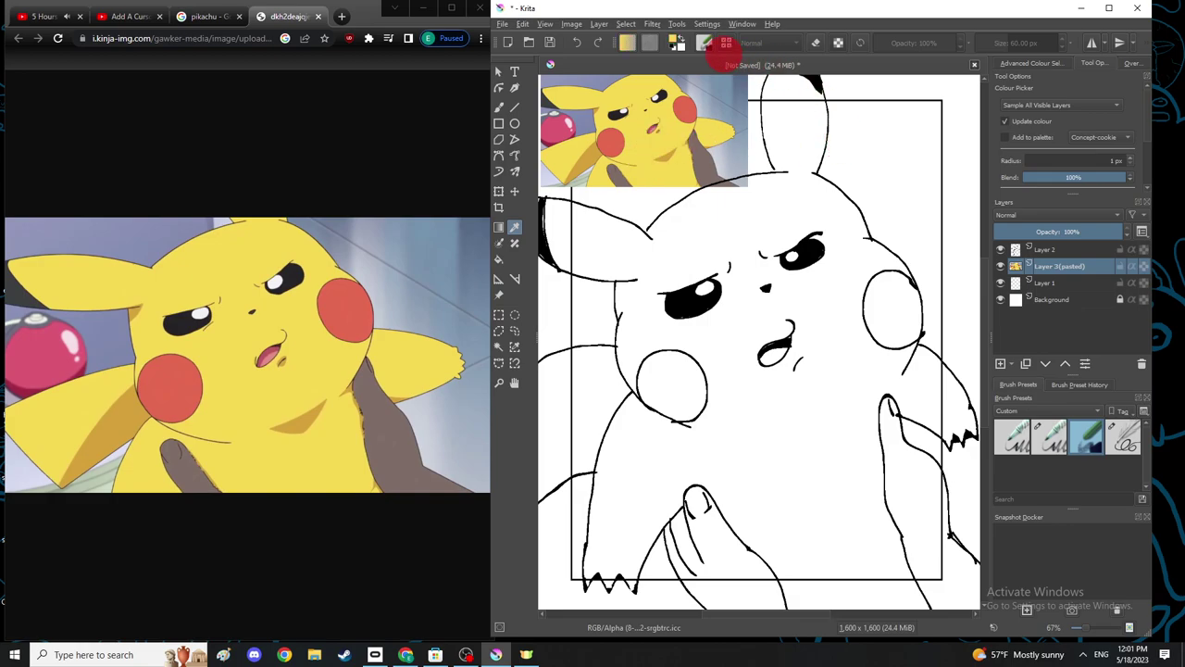
click(1000, 266)
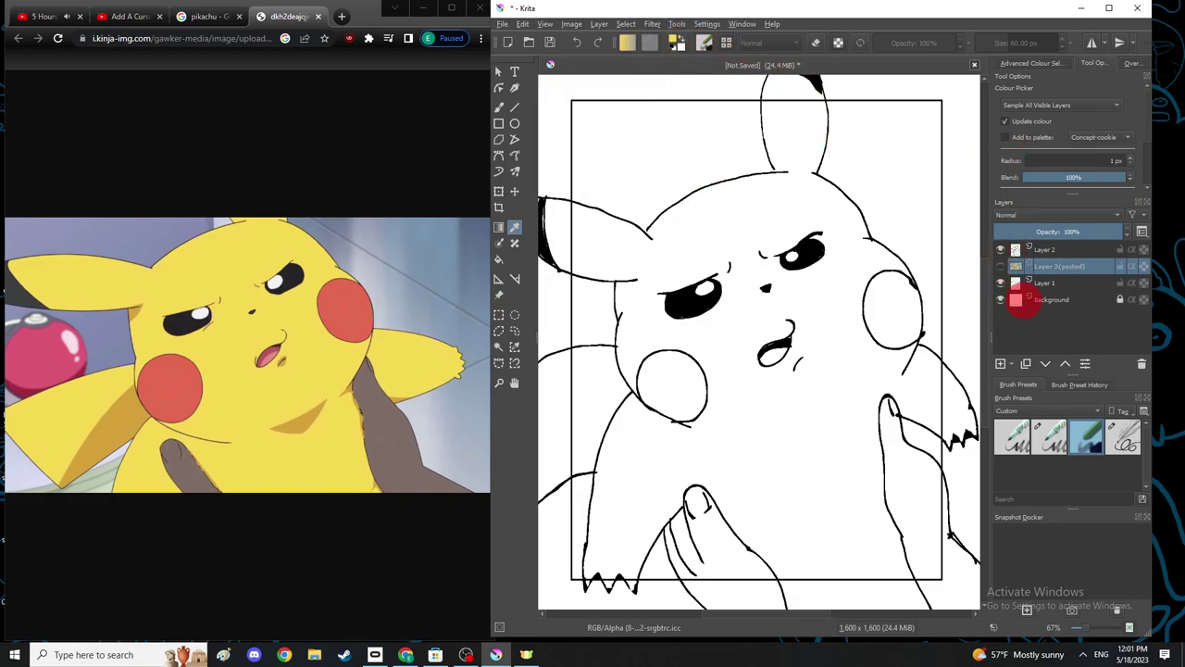
click(1027, 283)
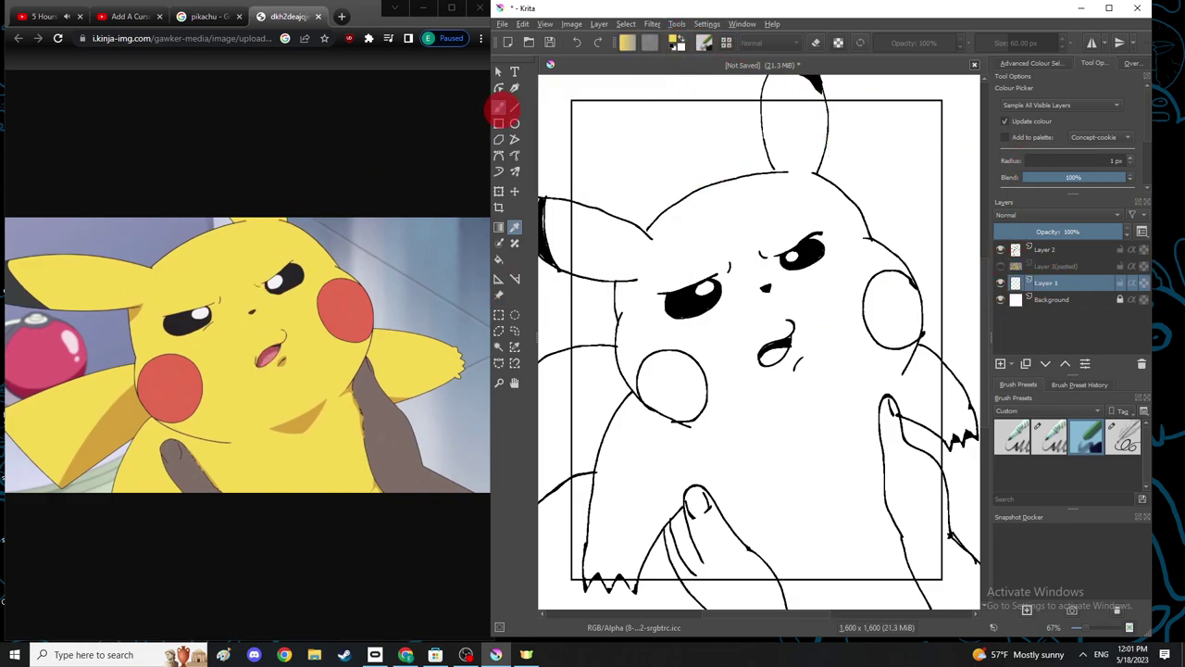
Paint Pikachu's head, body, arms and ears yellow on Layer 1, using brush sizes of about 210 px and 128 px.
click(498, 107)
mouse_move(748, 284)
mouse_down()
mouse_move(708, 317)
mouse_move(698, 292)
mouse_move(765, 277)
mouse_move(733, 335)
mouse_move(687, 369)
mouse_move(655, 348)
mouse_move(657, 316)
mouse_move(679, 303)
mouse_move(681, 289)
mouse_move(660, 298)
mouse_move(689, 228)
mouse_move(756, 203)
mouse_move(828, 222)
mouse_move(850, 279)
mouse_move(812, 231)
mouse_move(883, 302)
mouse_move(902, 296)
mouse_move(883, 320)
mouse_move(864, 272)
mouse_move(839, 264)
mouse_move(814, 379)
mouse_move(811, 369)
mouse_move(758, 384)
mouse_move(697, 438)
mouse_move(667, 419)
mouse_move(619, 475)
mouse_move(614, 539)
mouse_move(637, 498)
mouse_move(712, 441)
mouse_move(771, 452)
mouse_move(743, 480)
mouse_move(768, 522)
mouse_move(783, 526)
mouse_move(799, 510)
mouse_move(836, 552)
mouse_move(826, 443)
mouse_move(879, 558)
mouse_move(854, 422)
mouse_up()
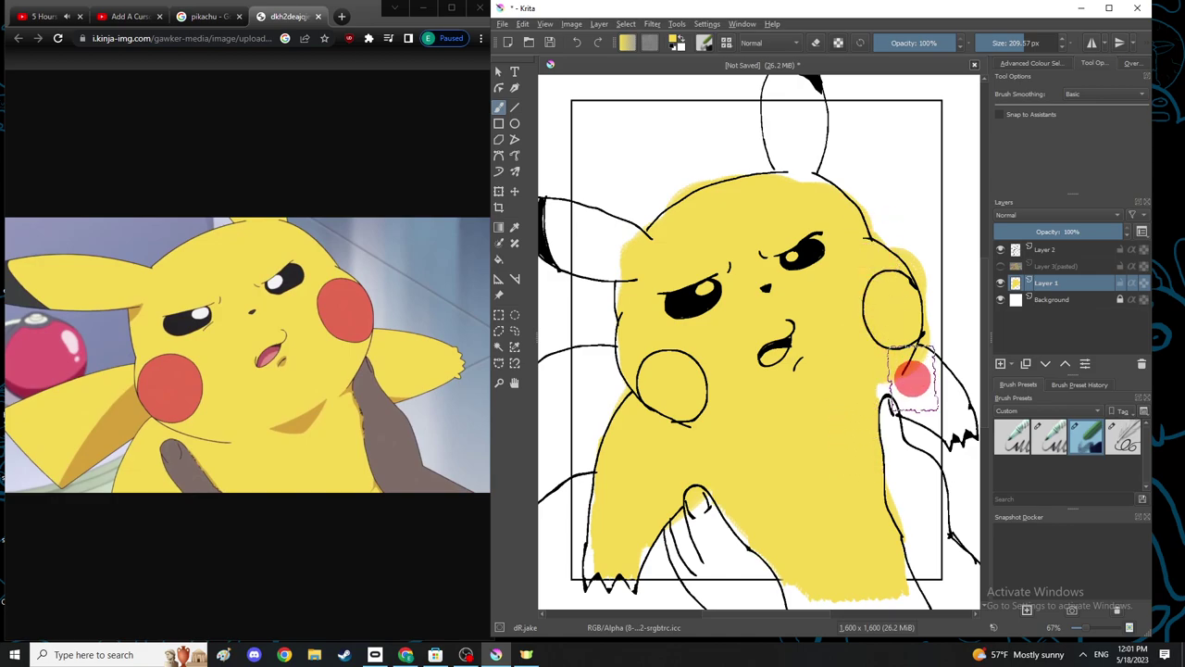
mouse_move(913, 429)
mouse_down()
mouse_move(974, 503)
mouse_move(965, 521)
mouse_move(910, 378)
mouse_move(942, 418)
mouse_move(923, 408)
mouse_move(957, 408)
mouse_move(913, 358)
mouse_up()
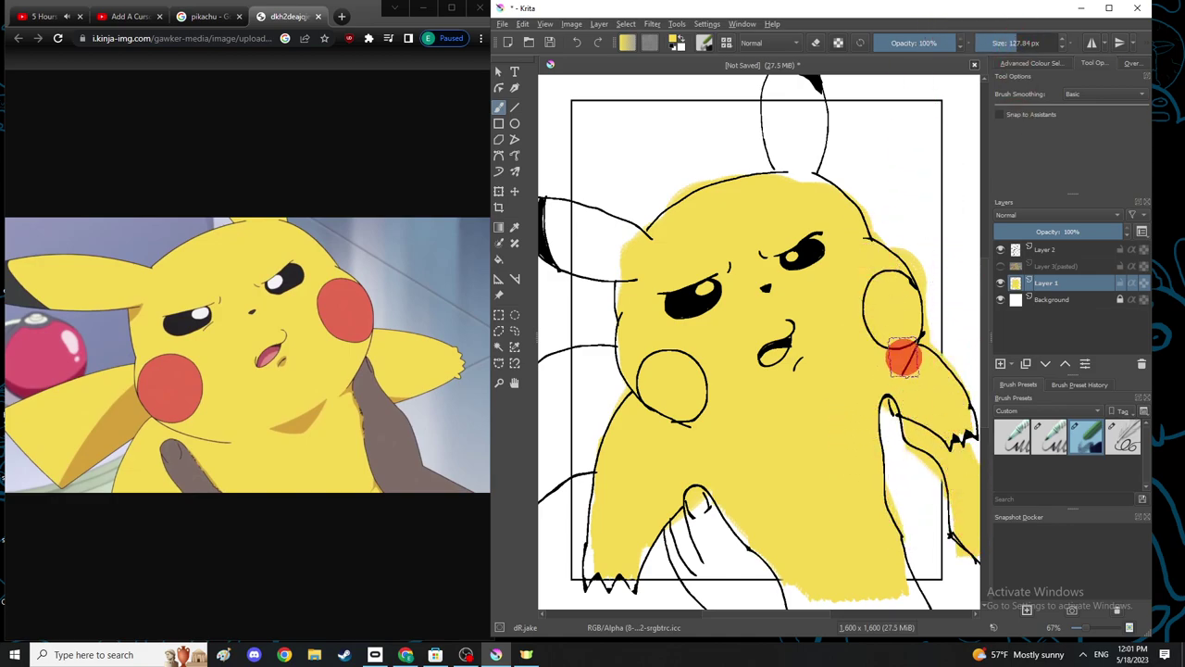
mouse_move(601, 457)
mouse_down()
mouse_move(521, 488)
mouse_move(617, 426)
mouse_move(542, 419)
mouse_move(532, 378)
mouse_move(570, 392)
mouse_up()
mouse_move(617, 222)
mouse_down()
mouse_move(532, 223)
mouse_move(581, 262)
mouse_move(770, 118)
mouse_move(782, 120)
mouse_move(790, 175)
mouse_up()
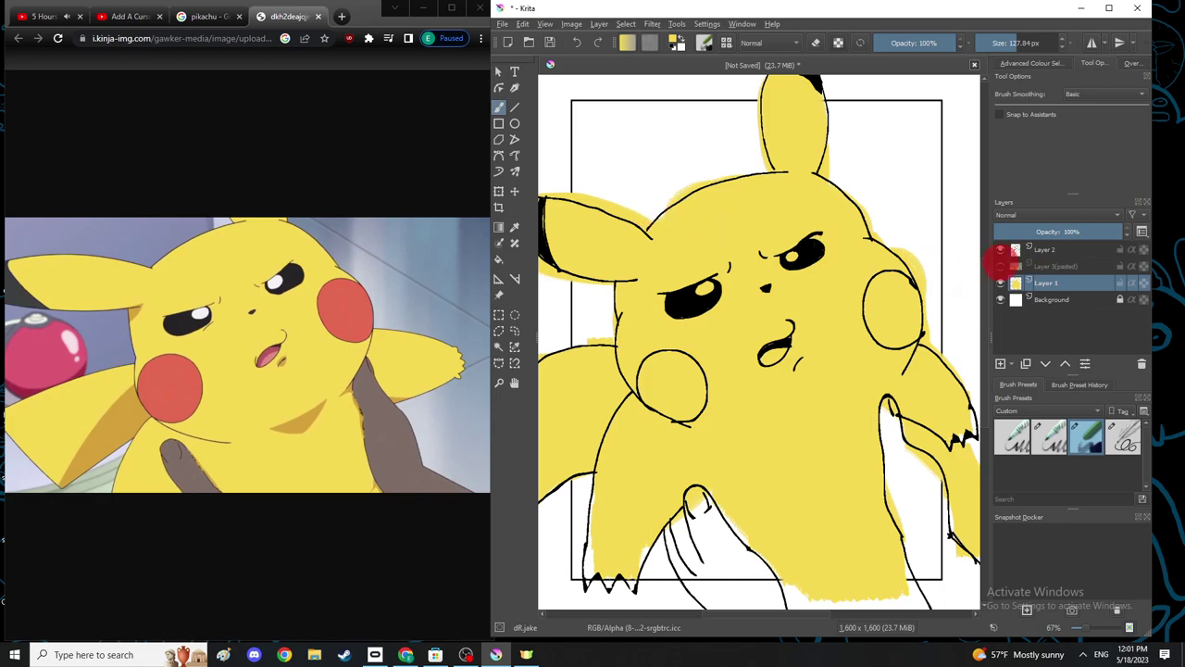
Show the pasted reference layer, sample the cheek red from it, and hide the layer again.
click(1000, 265)
click(515, 227)
click(690, 103)
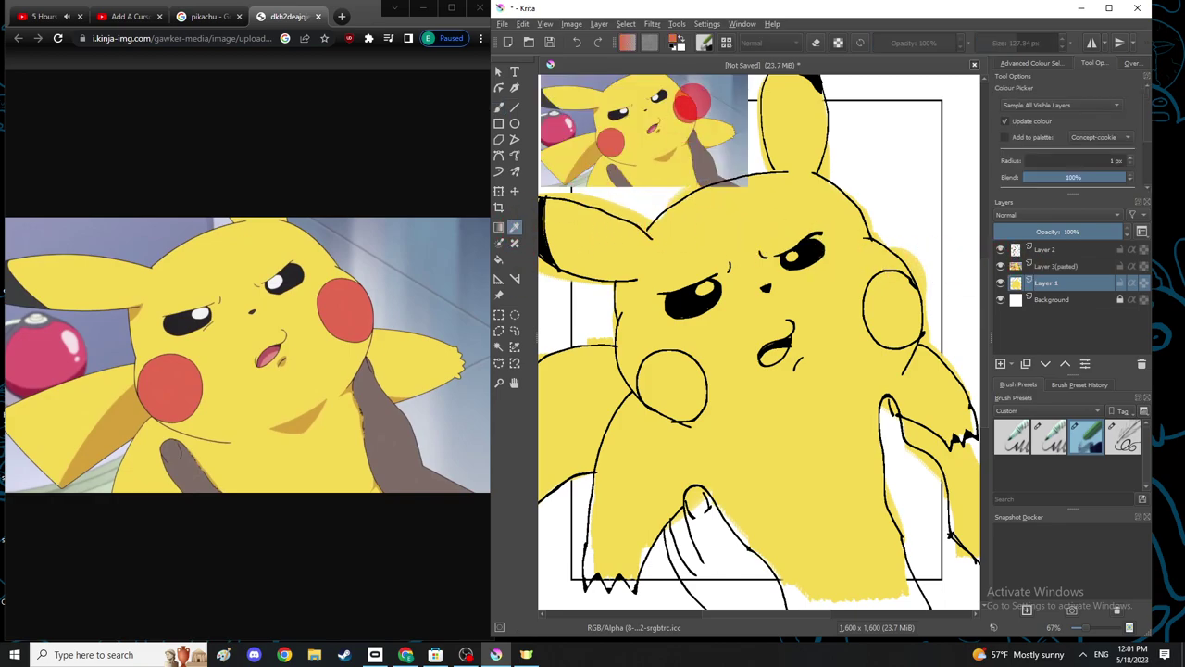
click(1000, 283)
click(1000, 283)
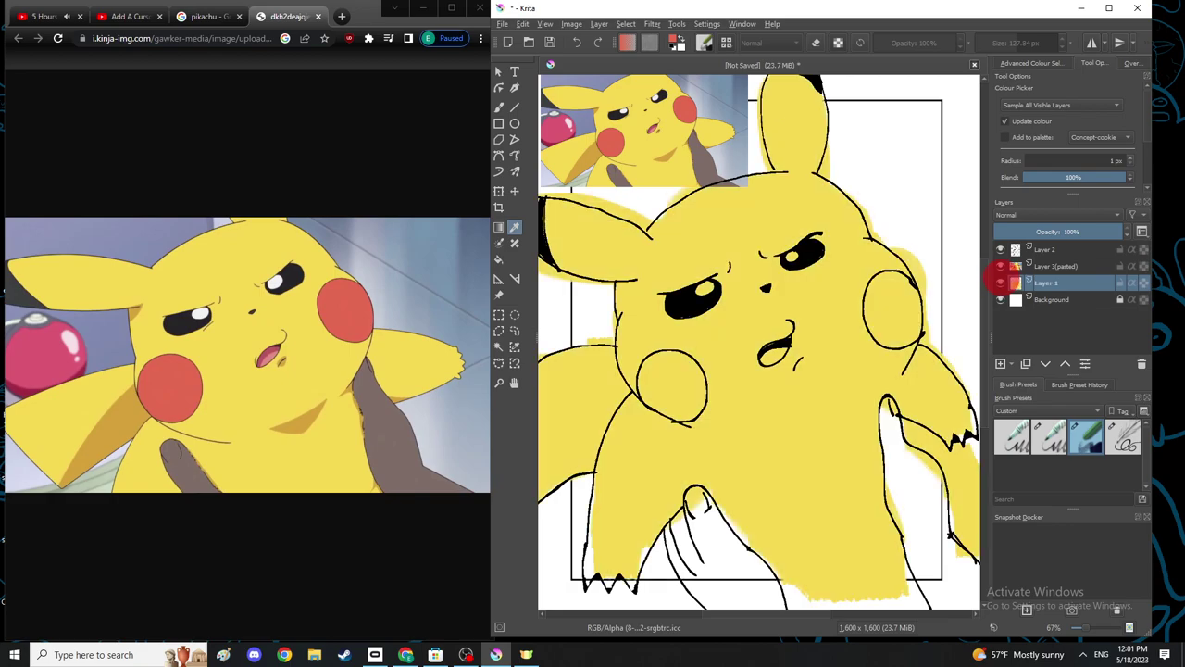
click(1000, 265)
Paint both round cheek patches red on Layer 1 with the brush at about 128 px, and toggle the brush's eraser mode.
click(498, 106)
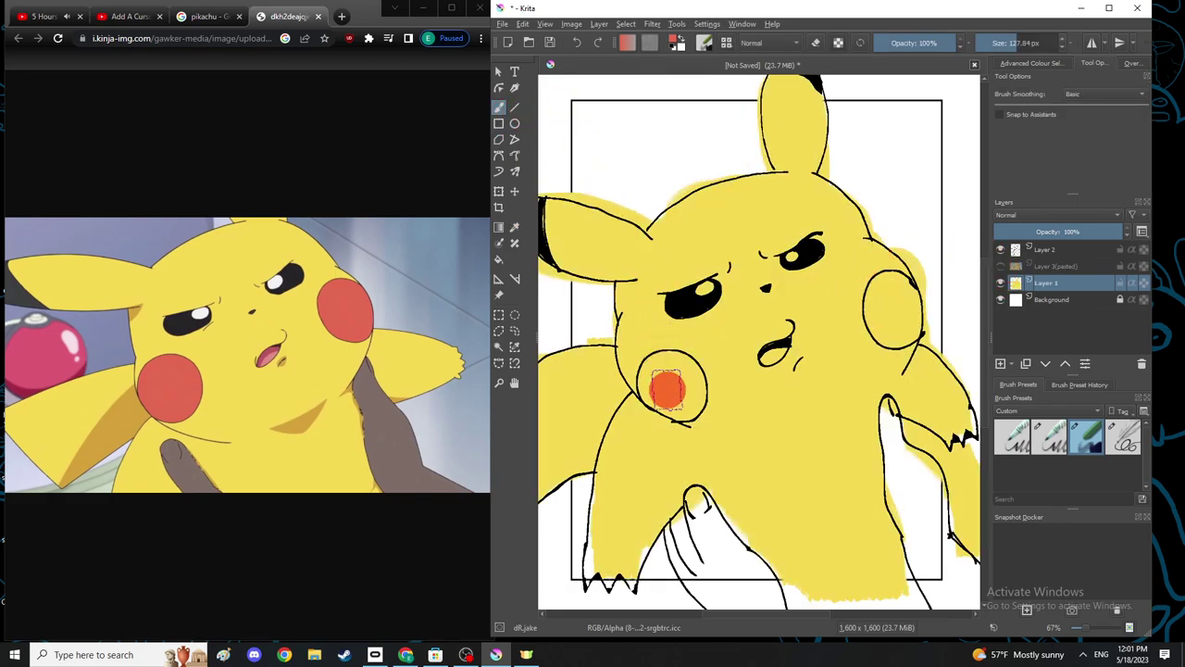
drag(658, 383, 685, 396)
mouse_move(880, 310)
mouse_down()
mouse_move(905, 326)
mouse_move(893, 296)
mouse_up()
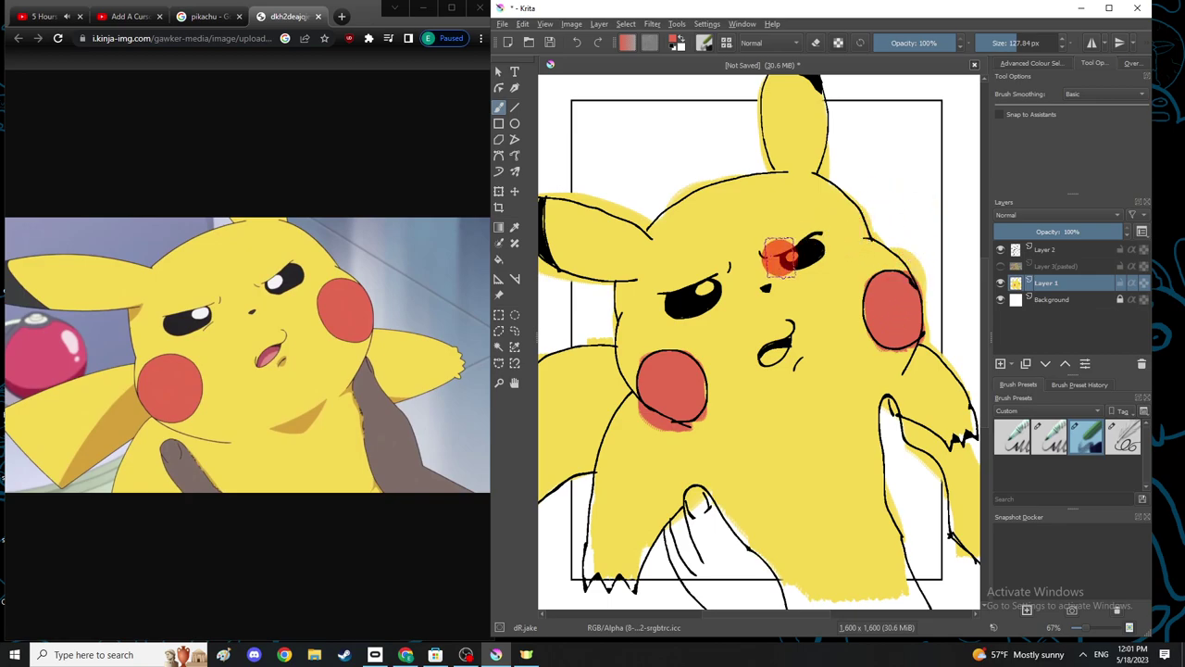
click(815, 43)
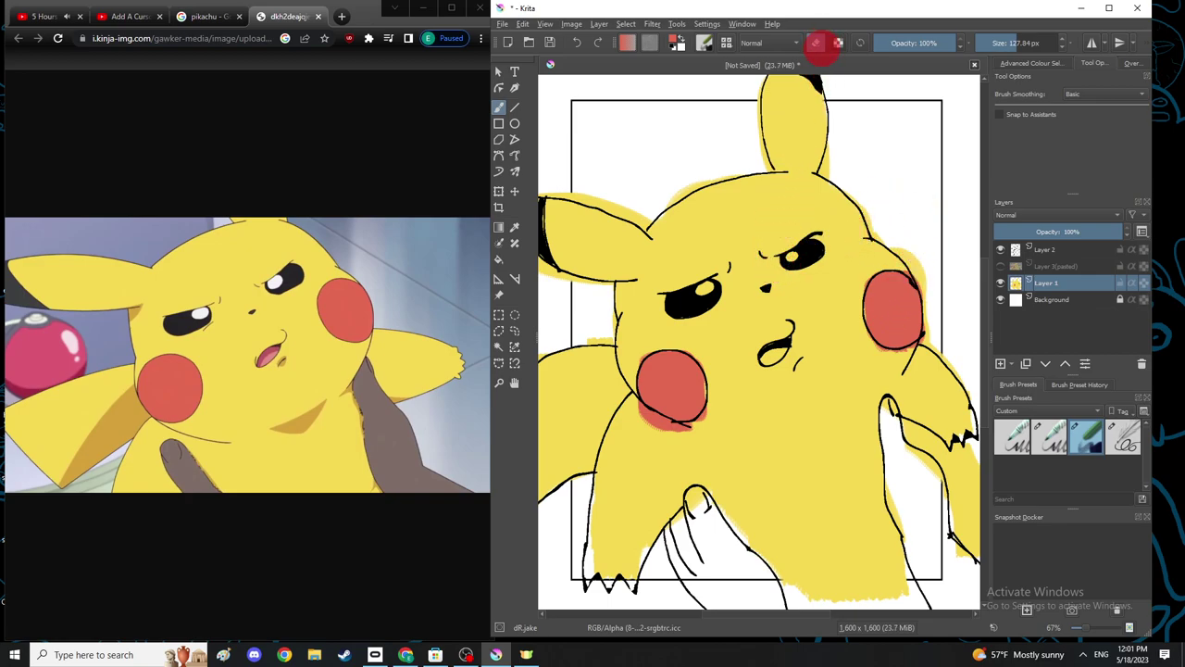
Erase the yellow from both eye highlights at 31.50 px, and sample the tongue pink from the pasted reference layer.
click(1008, 42)
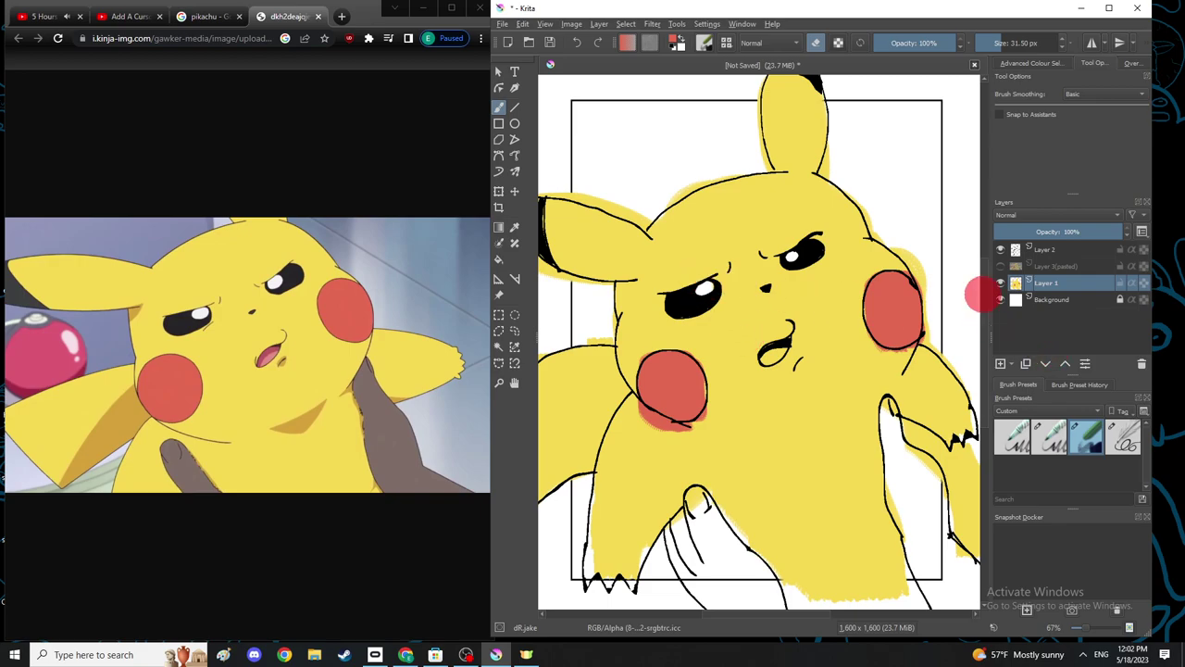
click(1000, 265)
click(515, 227)
drag(660, 129, 639, 137)
key(e)
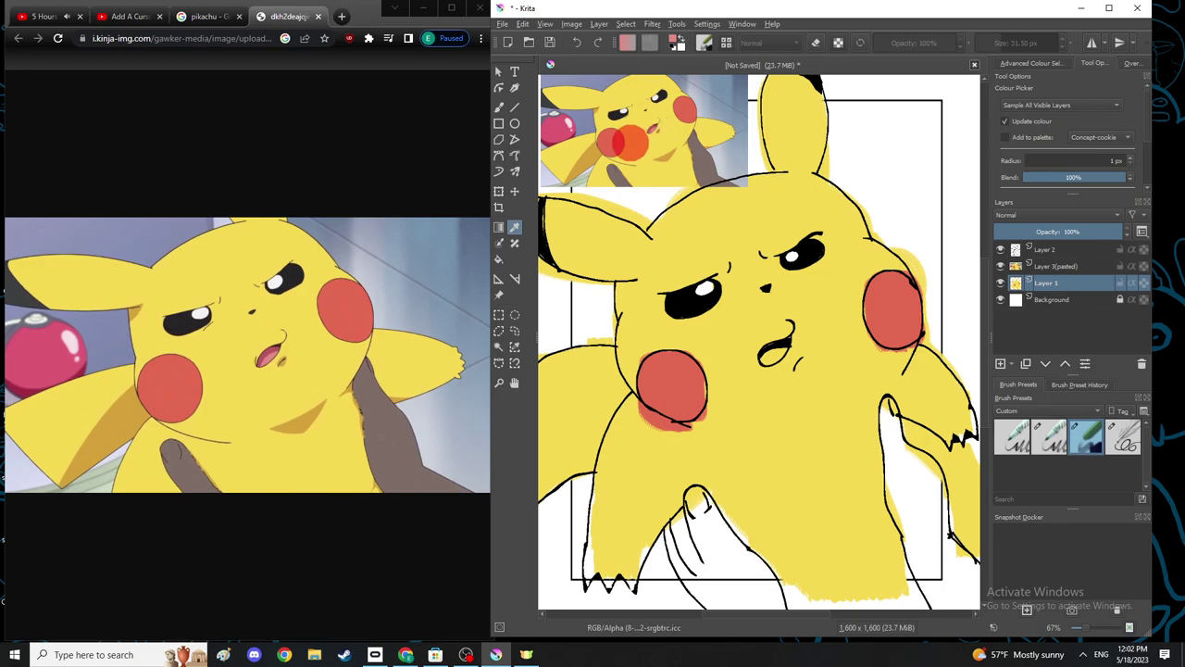
Paint the inside of Pikachu's mouth pink on Layer 1 with the 31.50 px brush.
click(499, 106)
click(1039, 267)
click(1042, 282)
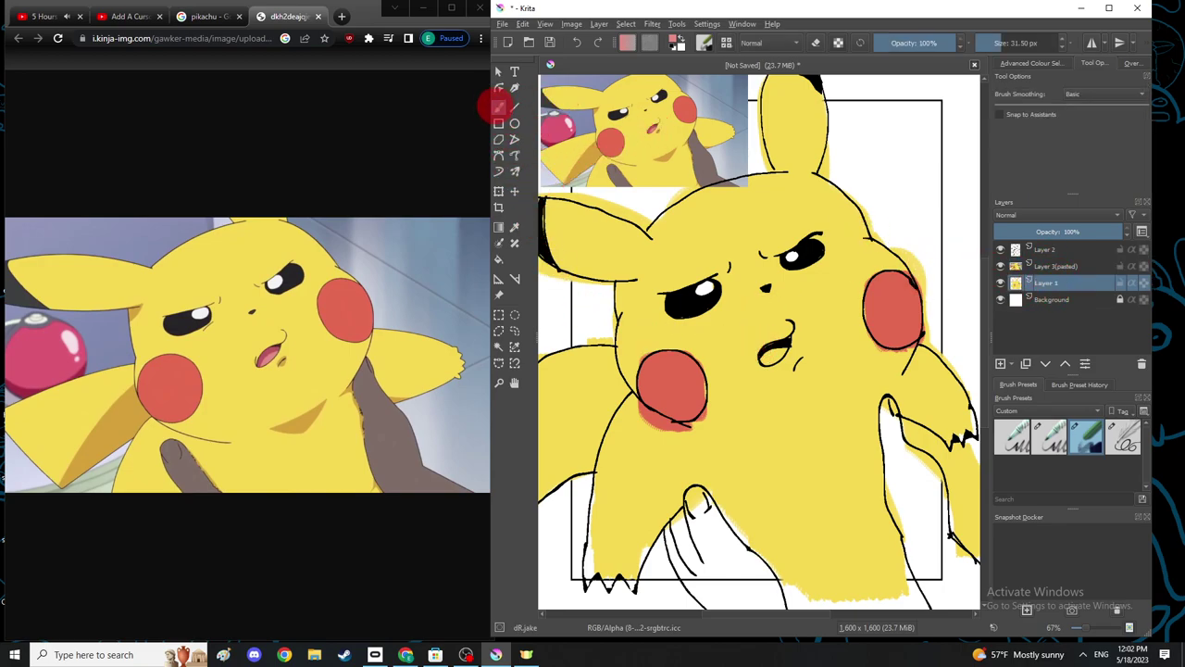
drag(752, 359, 766, 353)
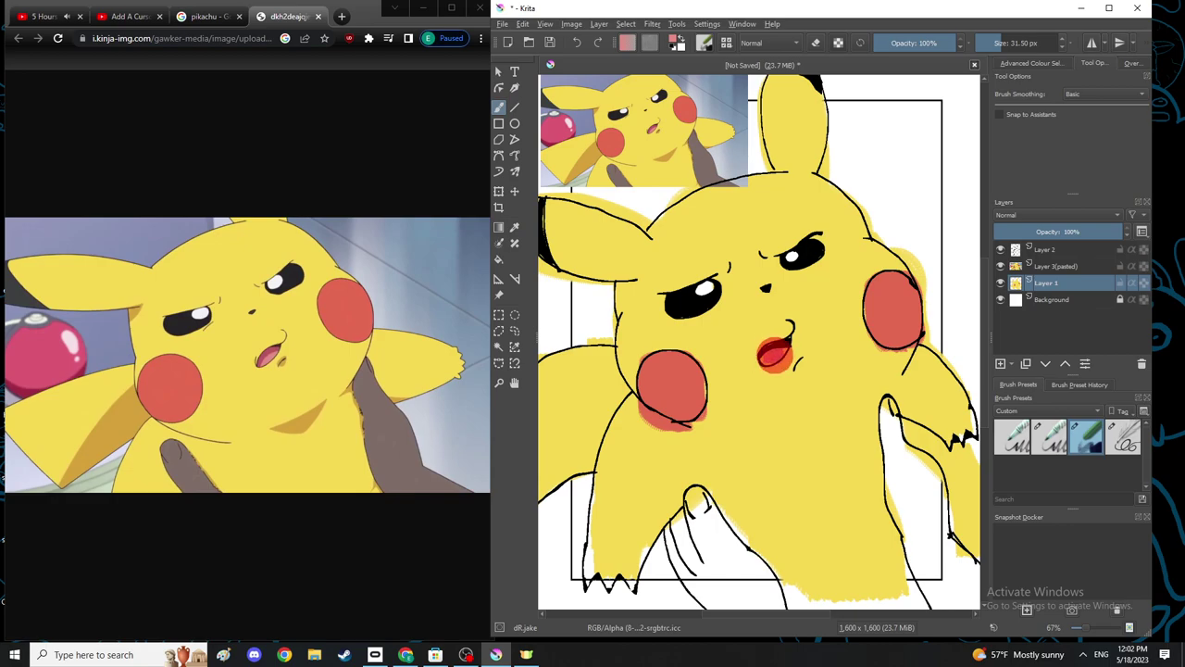
key(ctrl+z)
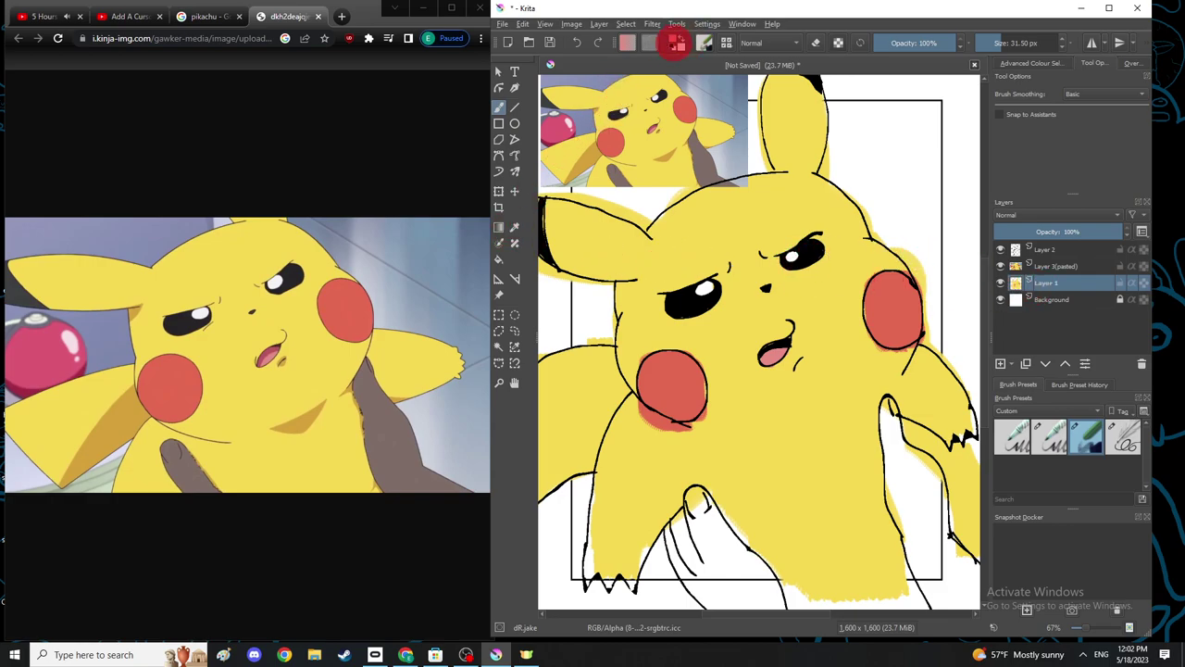
Choose a pale peach skin tone as the foreground colour in the colour selector.
click(676, 42)
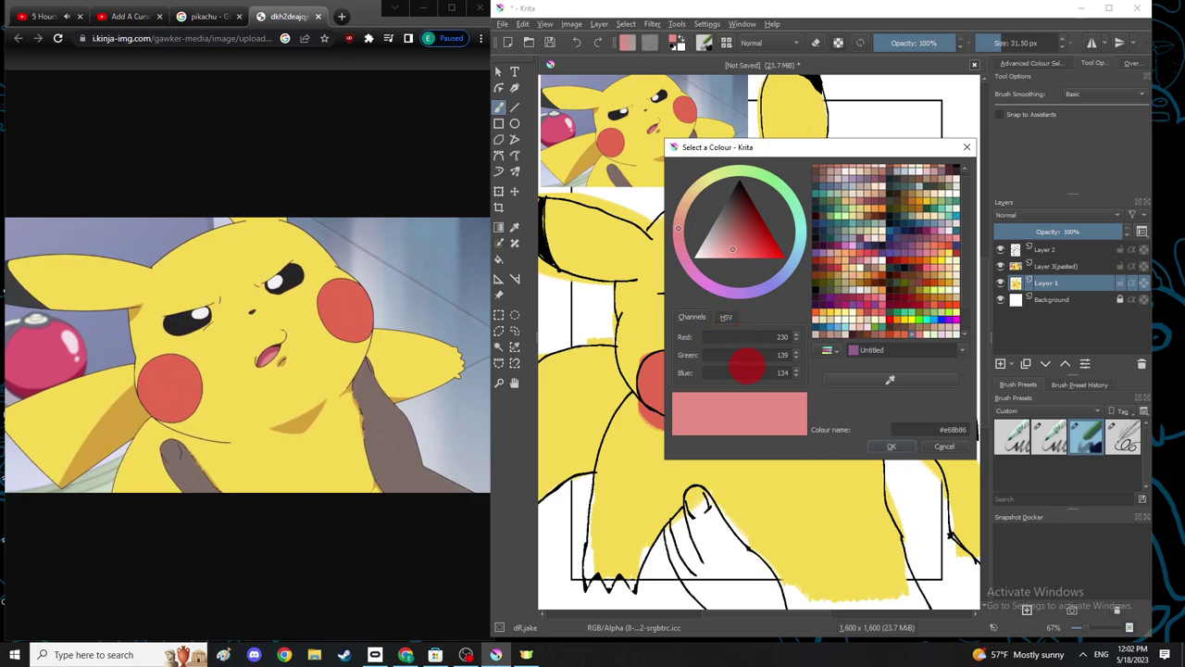
click(827, 306)
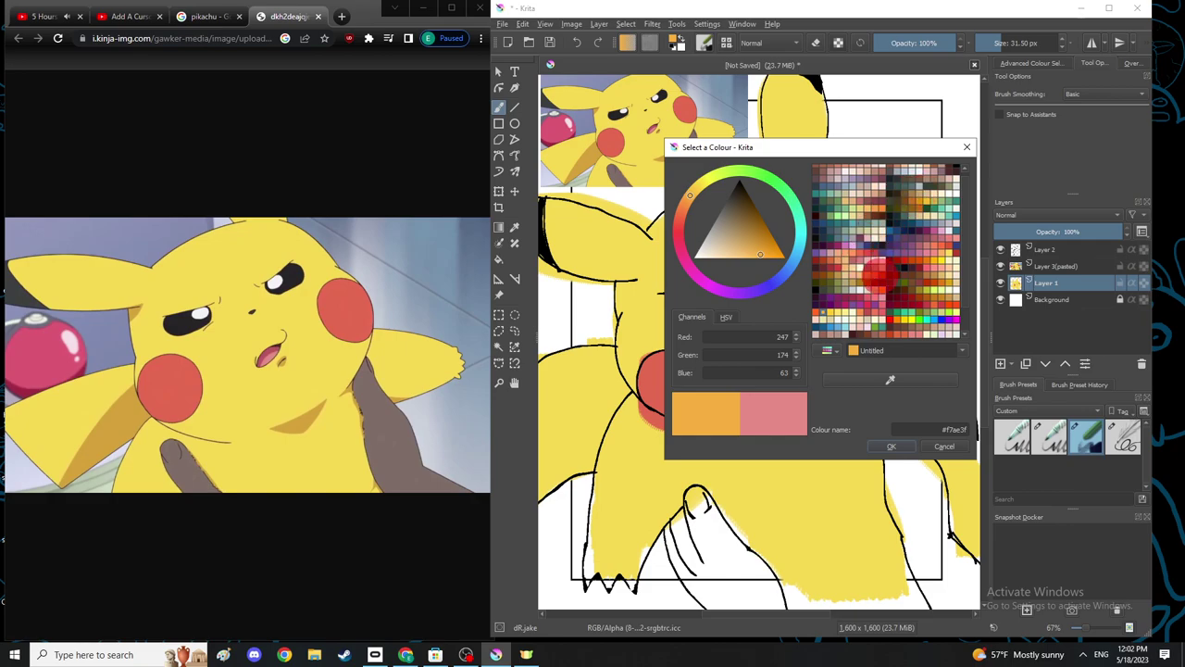
click(740, 248)
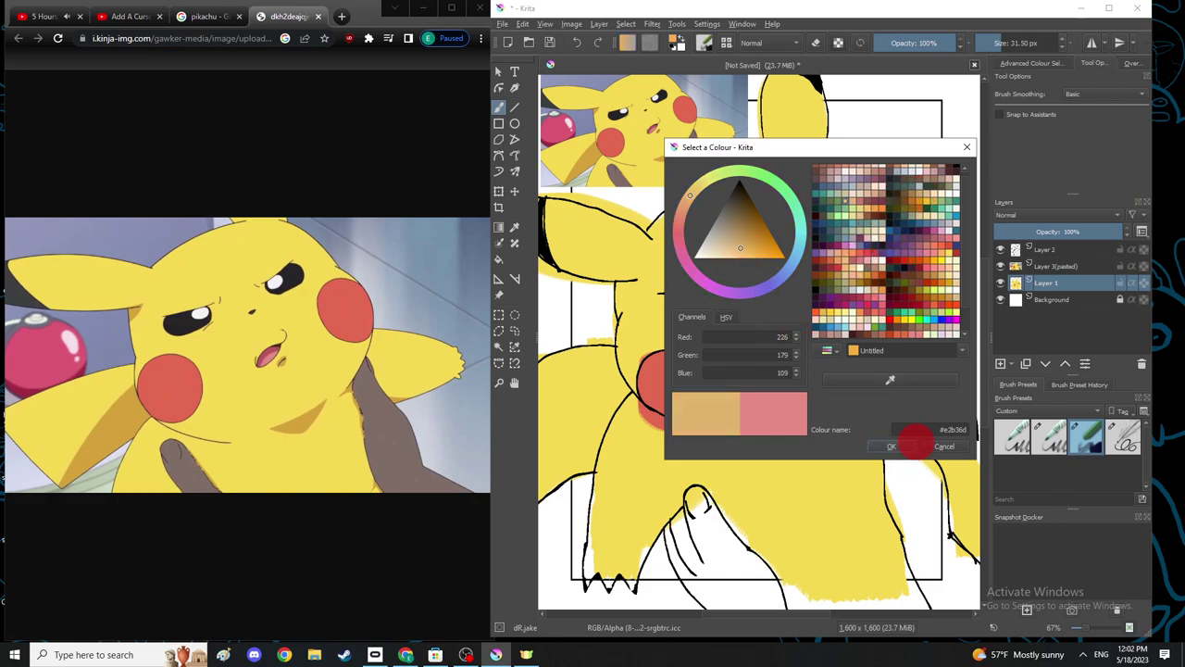
drag(740, 248, 732, 258)
click(891, 446)
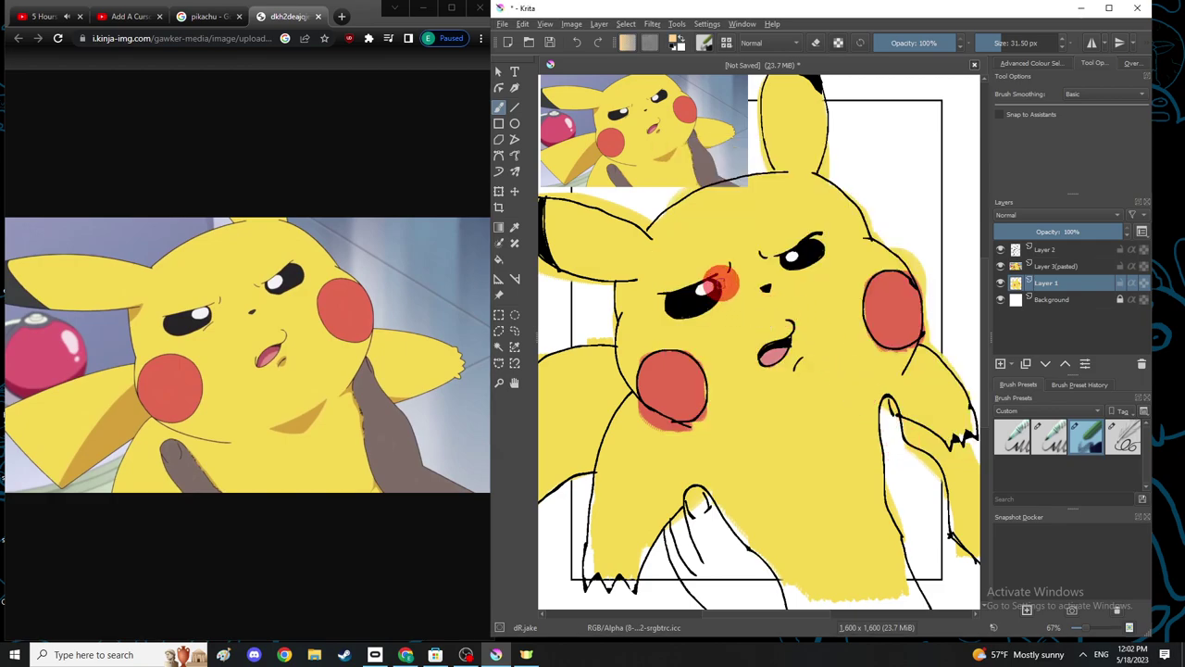
Paint both hands peach on Layer 1, enlarging the brush to 87.30 px, and hide the pasted reference layer.
drag(1007, 40, 1014, 41)
mouse_move(690, 525)
mouse_down()
mouse_move(705, 548)
mouse_move(725, 547)
mouse_move(695, 503)
mouse_move(714, 537)
mouse_up()
drag(1009, 42, 1019, 42)
mouse_move(727, 520)
mouse_down()
mouse_move(694, 574)
mouse_move(666, 536)
mouse_move(731, 603)
mouse_move(712, 588)
mouse_move(712, 607)
mouse_move(768, 626)
mouse_move(731, 553)
mouse_move(775, 606)
mouse_move(714, 499)
mouse_up()
mouse_move(884, 400)
mouse_down()
mouse_move(924, 490)
mouse_move(904, 503)
mouse_move(900, 480)
mouse_move(912, 468)
mouse_move(937, 595)
mouse_move(942, 544)
mouse_move(978, 579)
mouse_move(899, 463)
mouse_up()
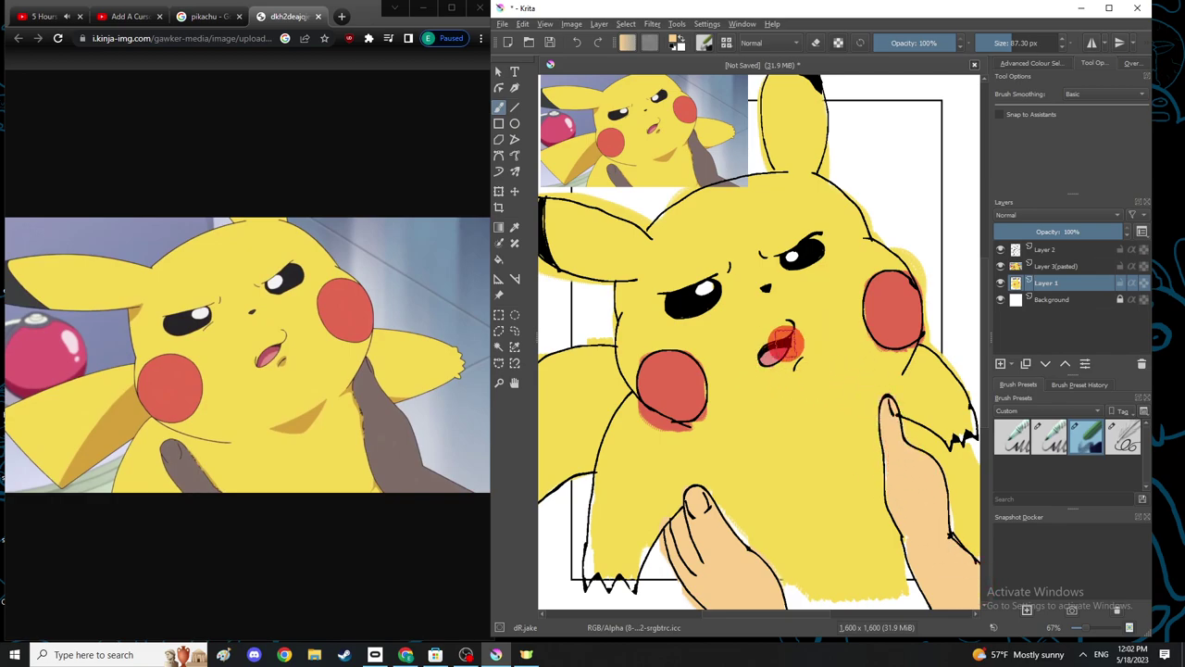
click(1000, 266)
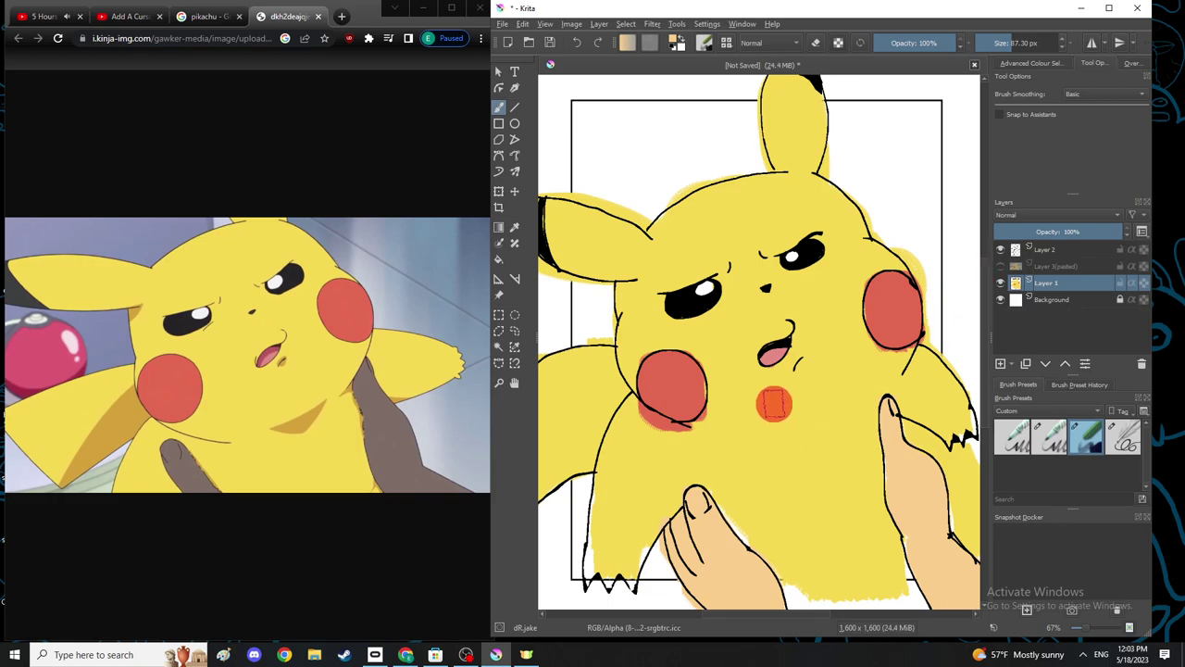
Make a rectangular selection that follows the black frame drawn around Pikachu.
scroll(771, 402, down, 2)
scroll(824, 408, up, 2)
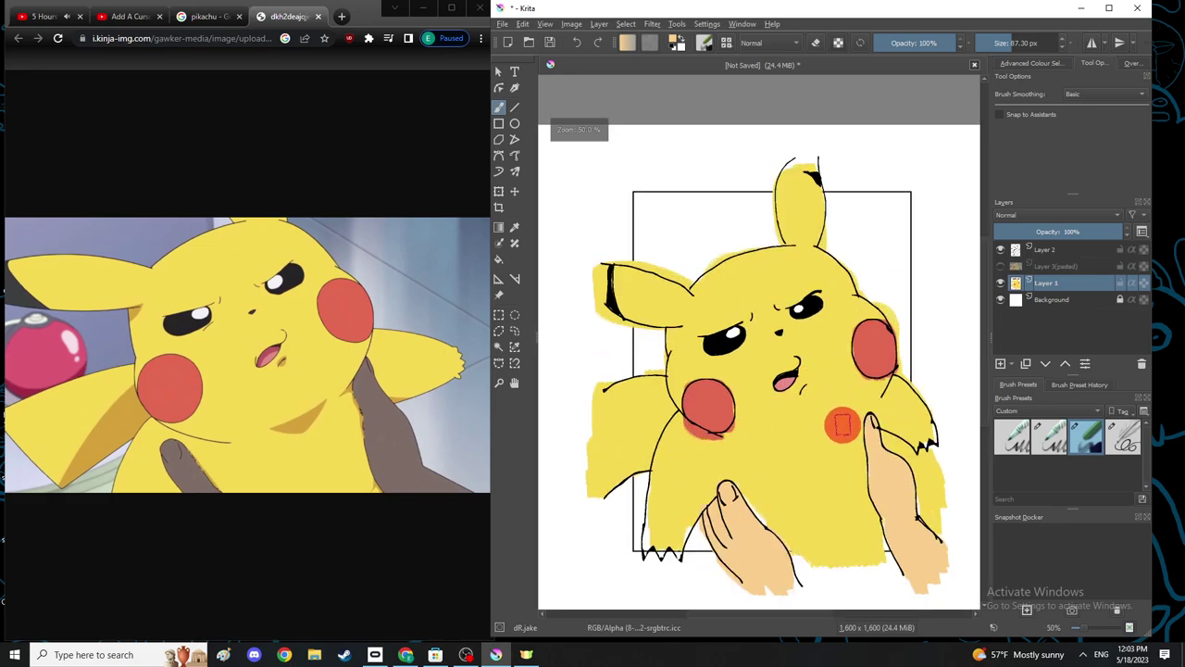
scroll(787, 389, up, 1)
scroll(787, 389, down, 1)
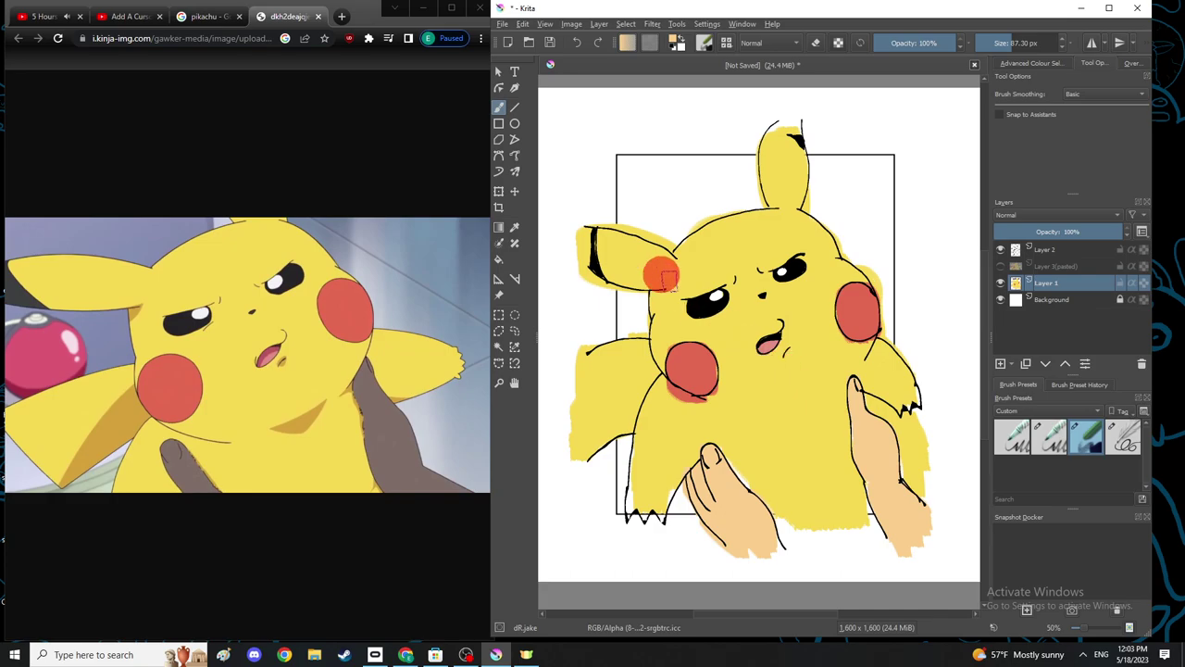
click(499, 315)
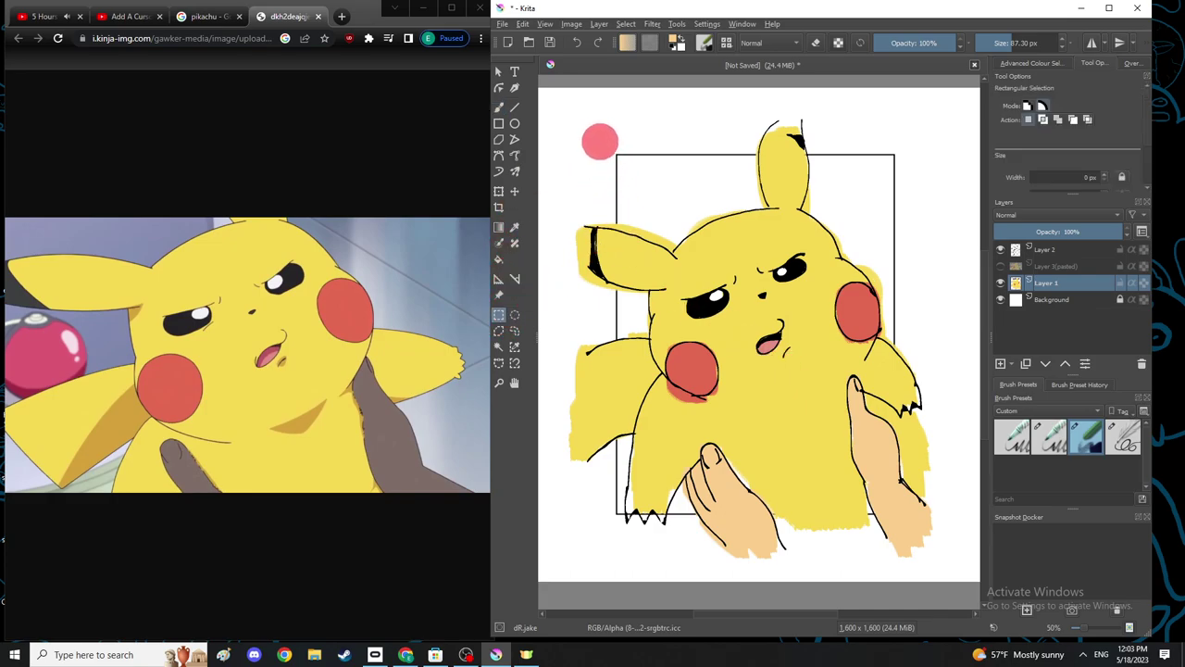
drag(599, 134, 879, 510)
click(920, 413)
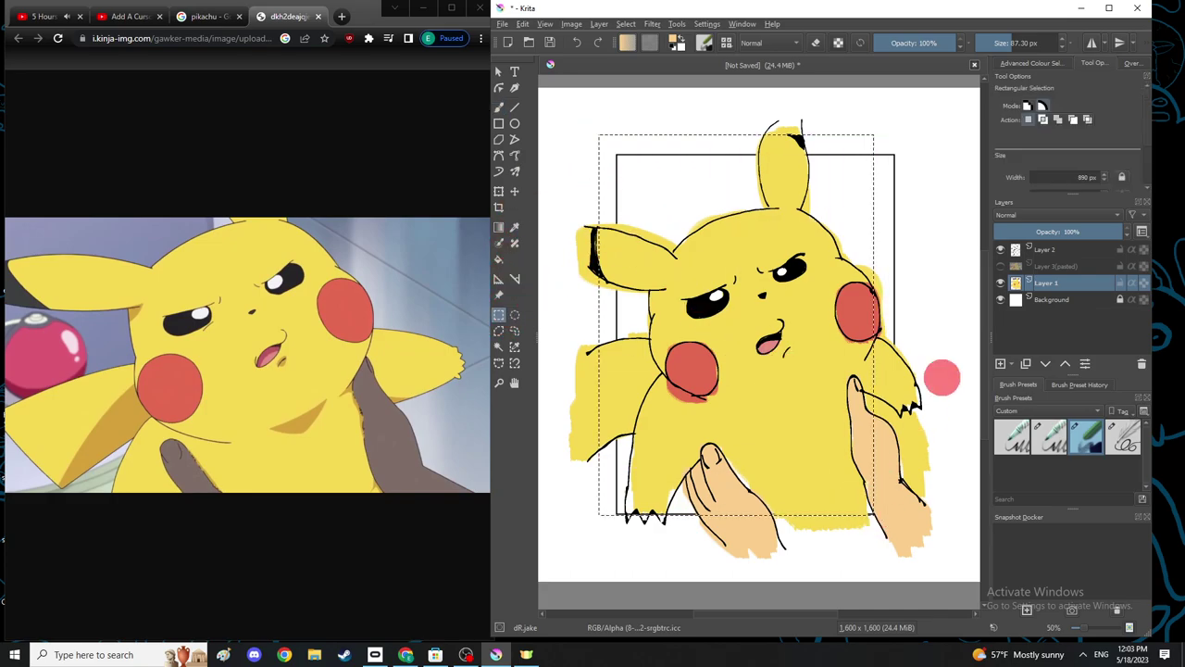
drag(595, 131, 617, 153)
click(899, 521)
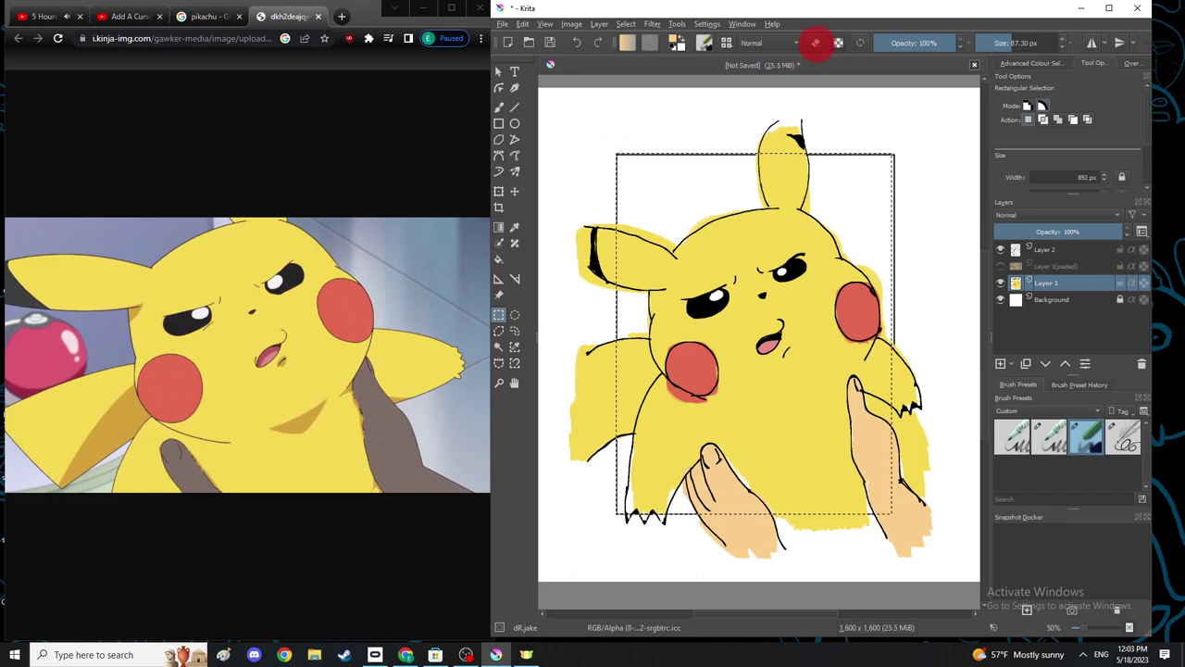
Trim the image to the rectangular selection.
click(524, 24)
click(571, 24)
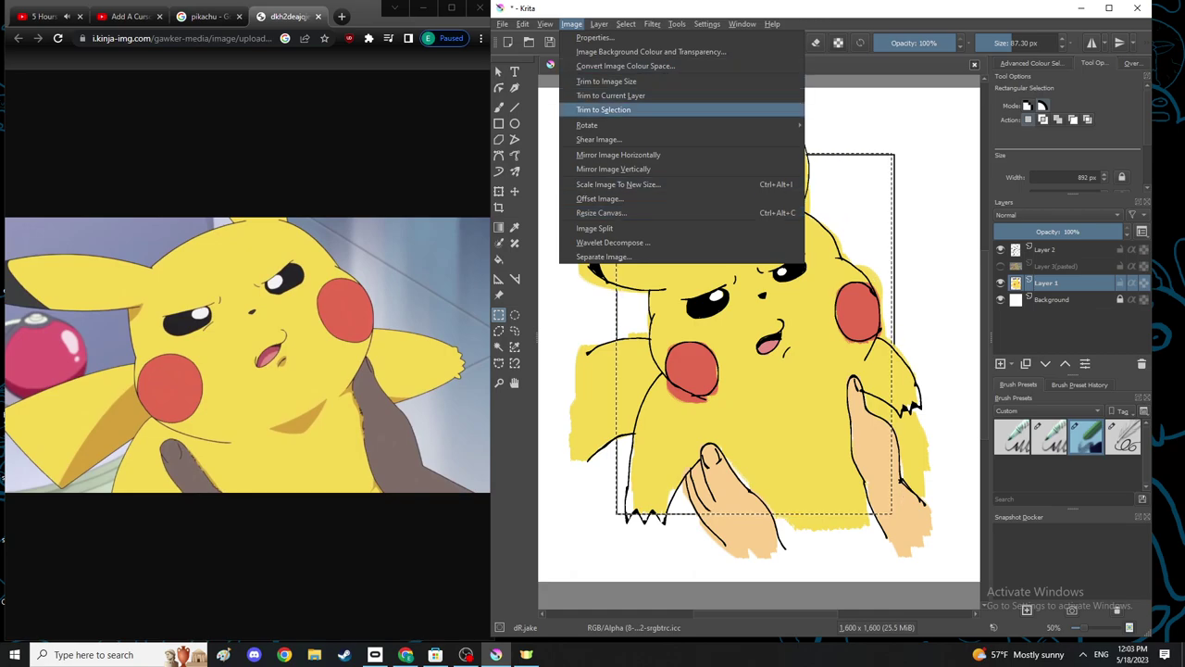
click(604, 109)
Sample the body yellow and paint over the white gaps along Pikachu's arm and lower body on Layer 1.
scroll(762, 347, up, 2)
scroll(776, 430, down, 2)
scroll(646, 533, up, 1)
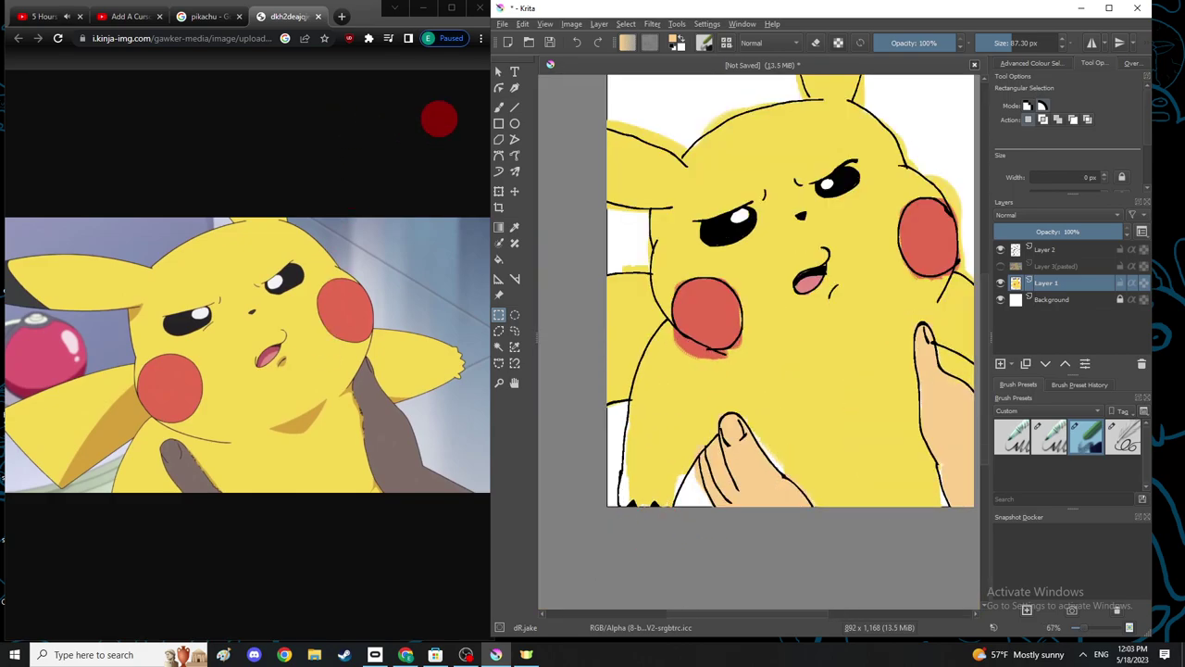
click(498, 107)
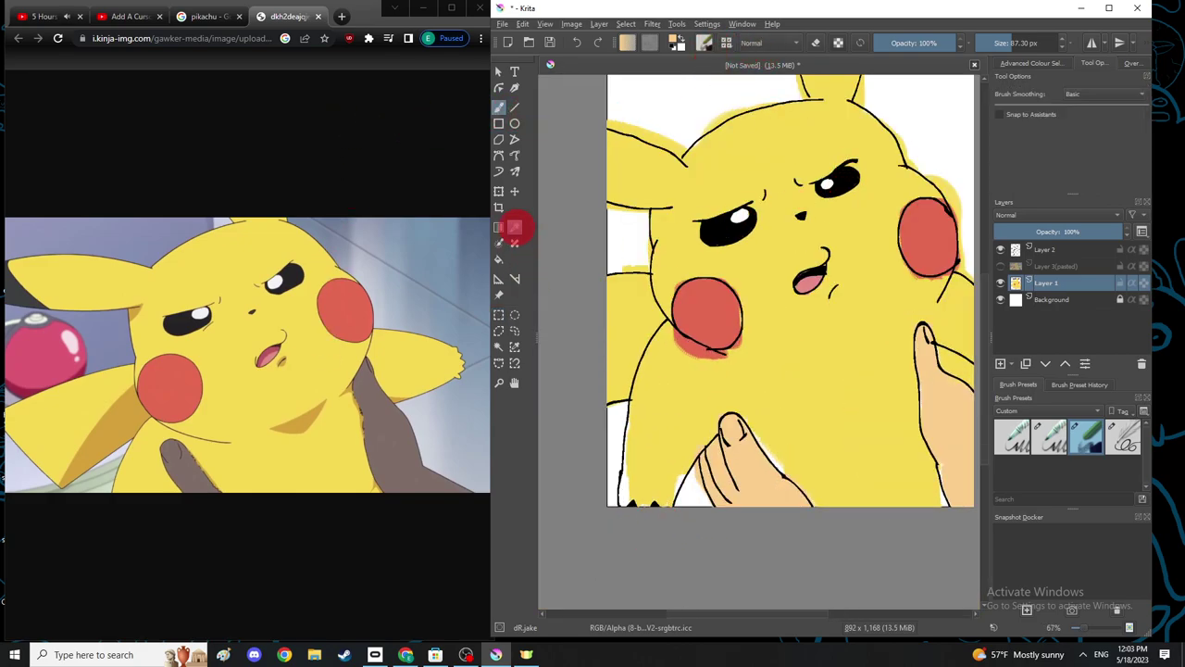
click(916, 258)
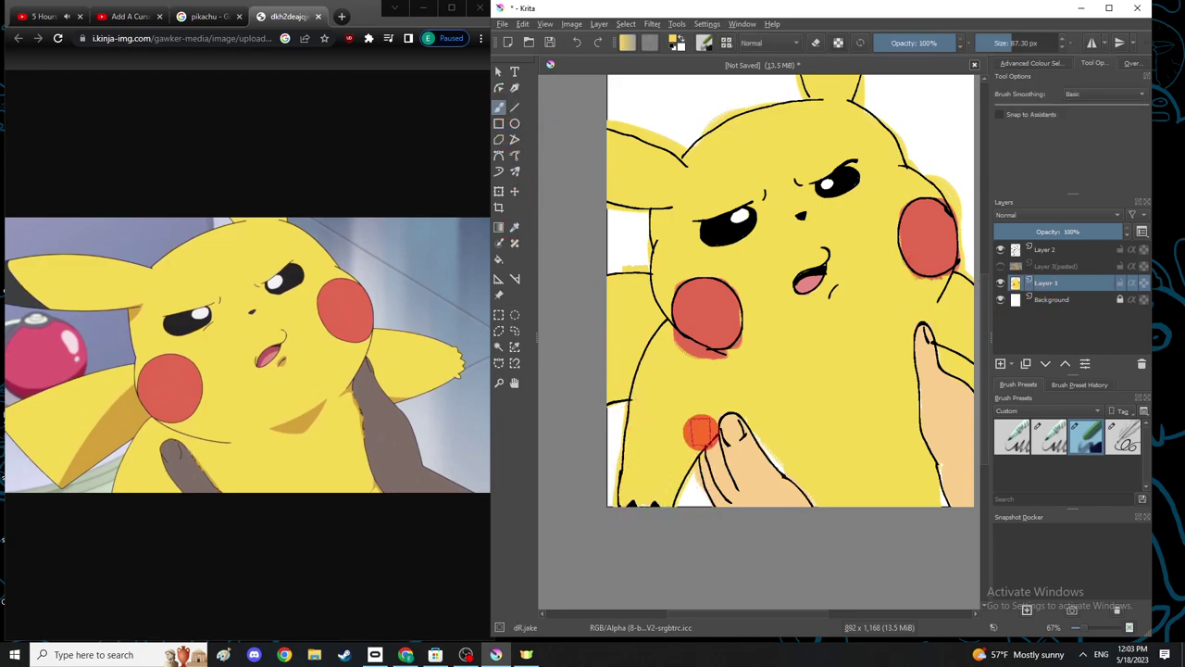
Make Background the active layer, and sample a pale grey from the pasted reference for use with the Gradient tool.
click(1052, 301)
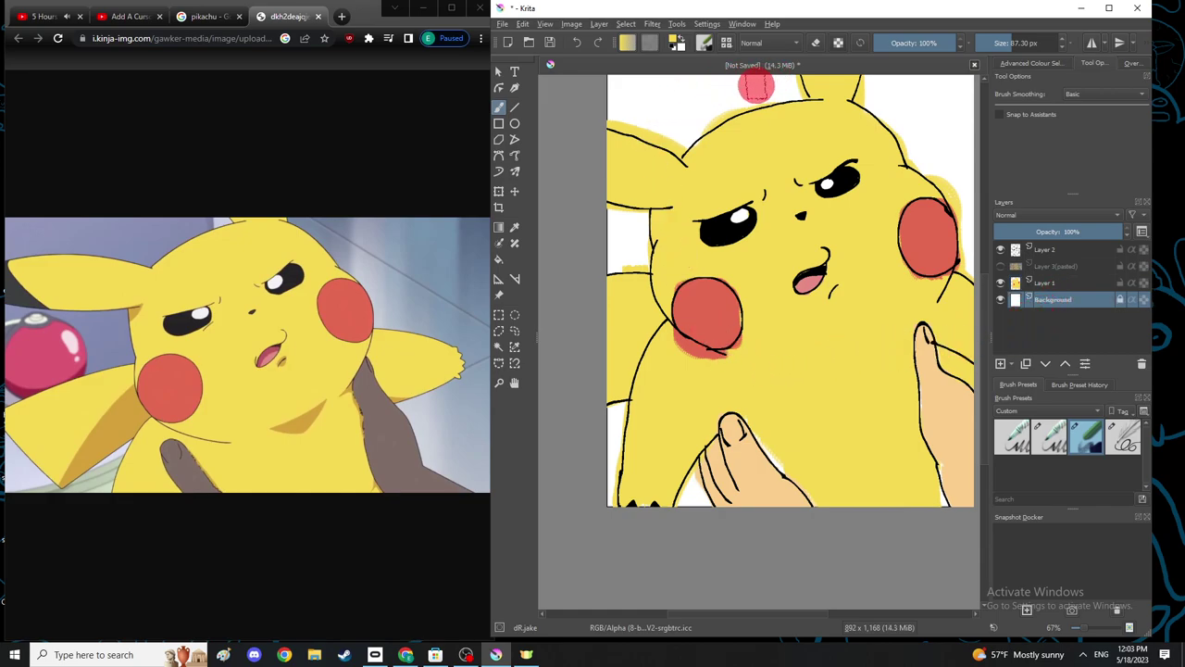
click(1000, 265)
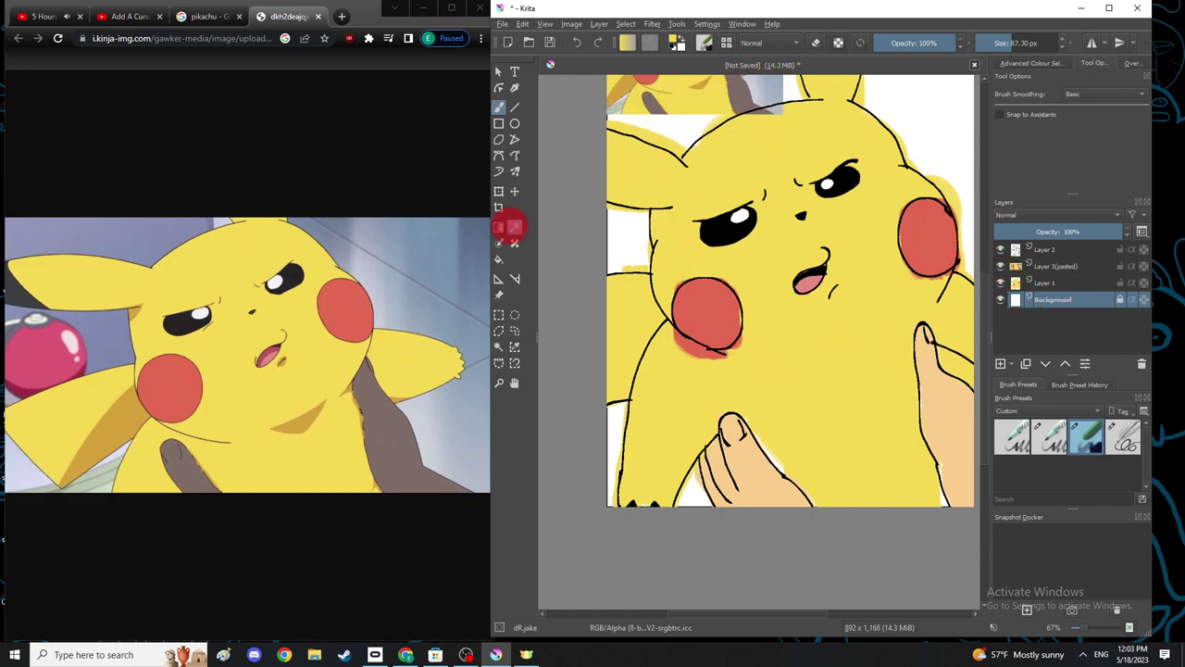
click(515, 226)
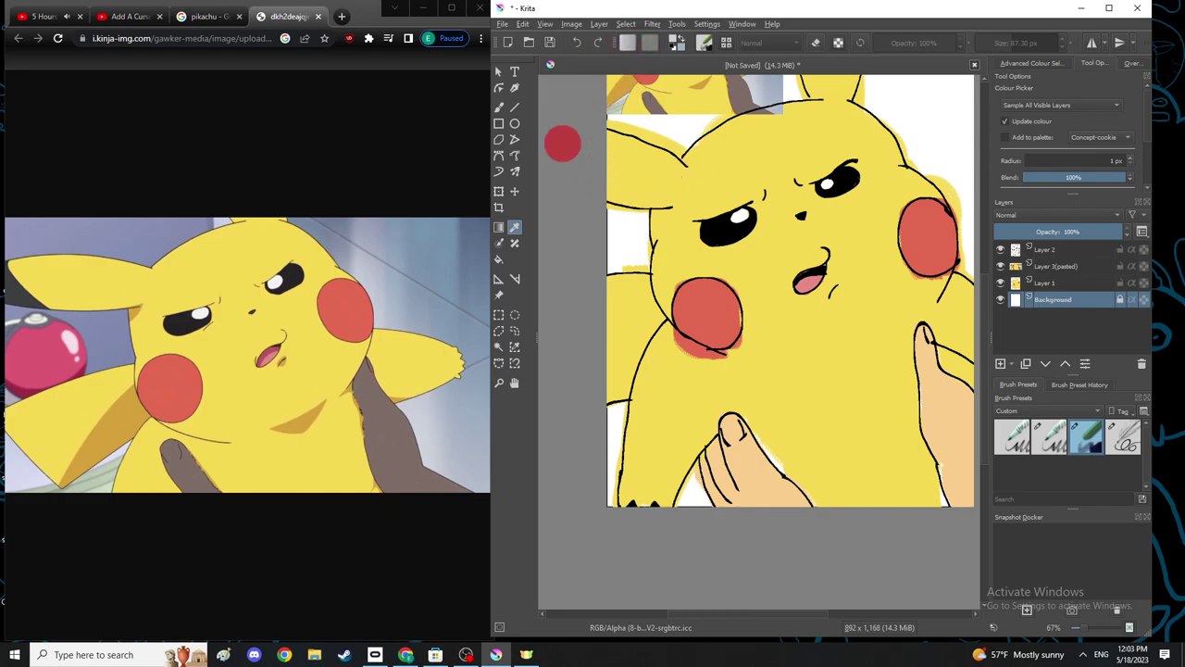
click(499, 227)
click(932, 199)
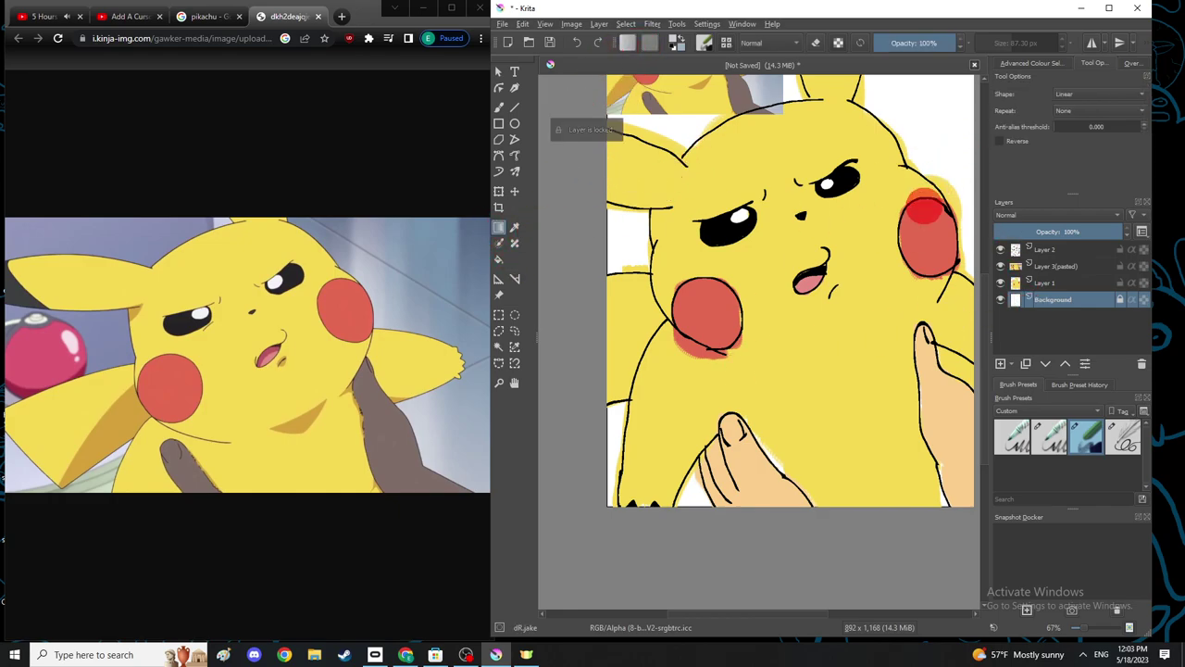
click(1000, 266)
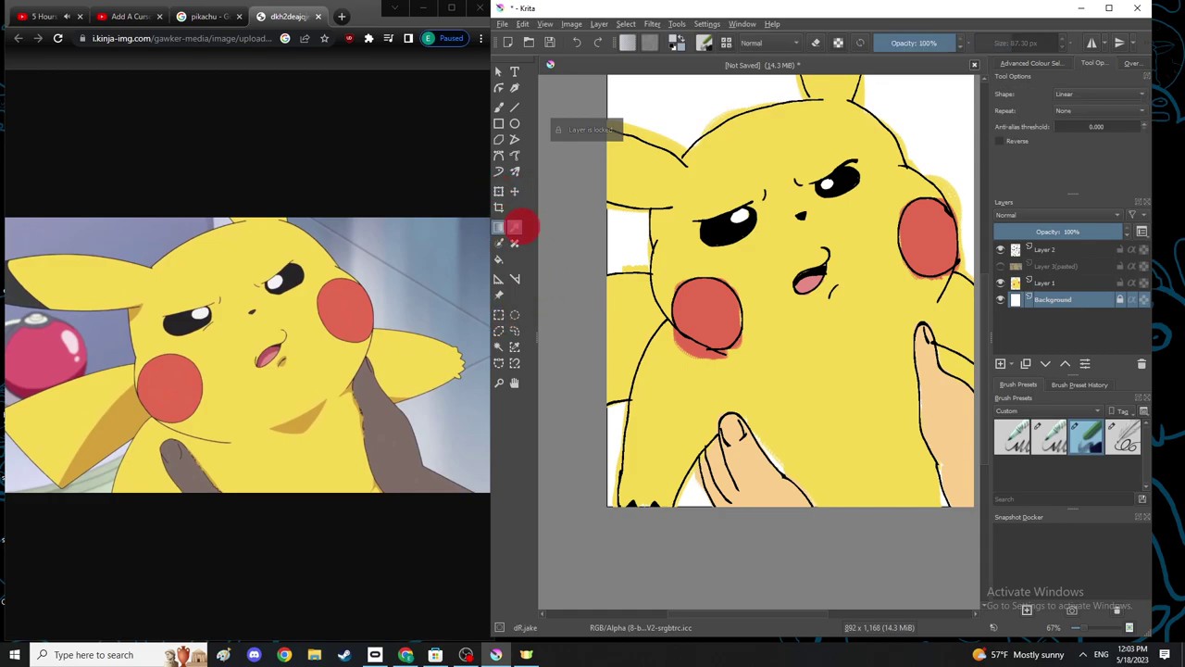
Try pale grey linear gradients in several directions on the Background layer, undoing them.
drag(851, 281, 852, 366)
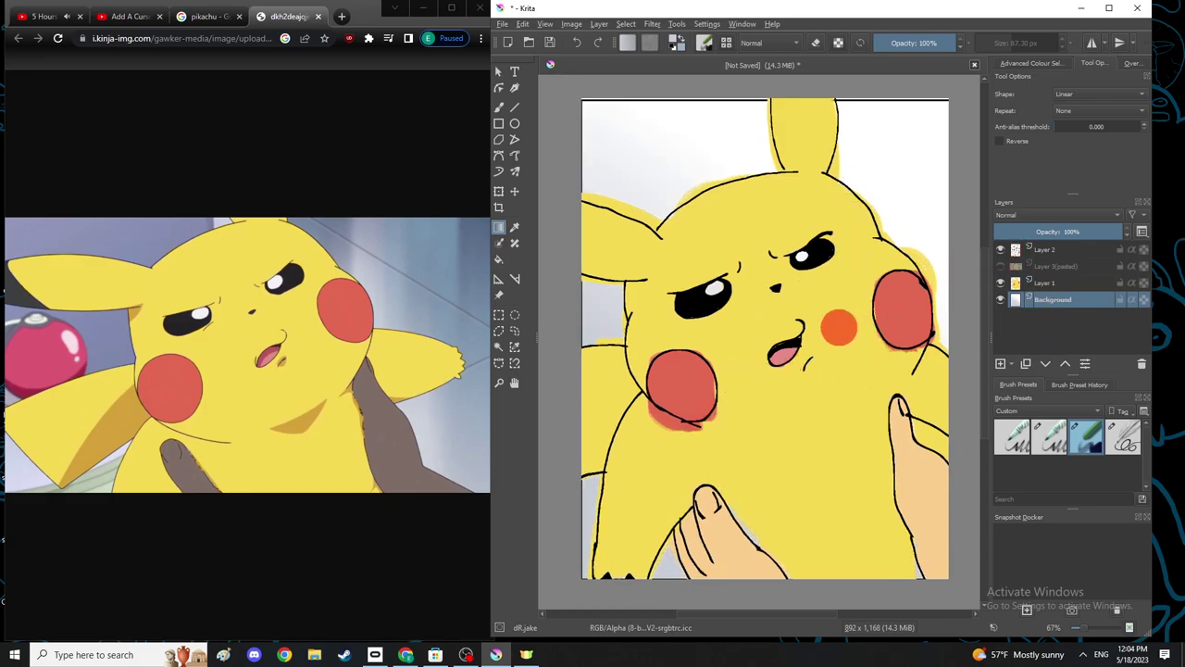
scroll(783, 287, down, 1)
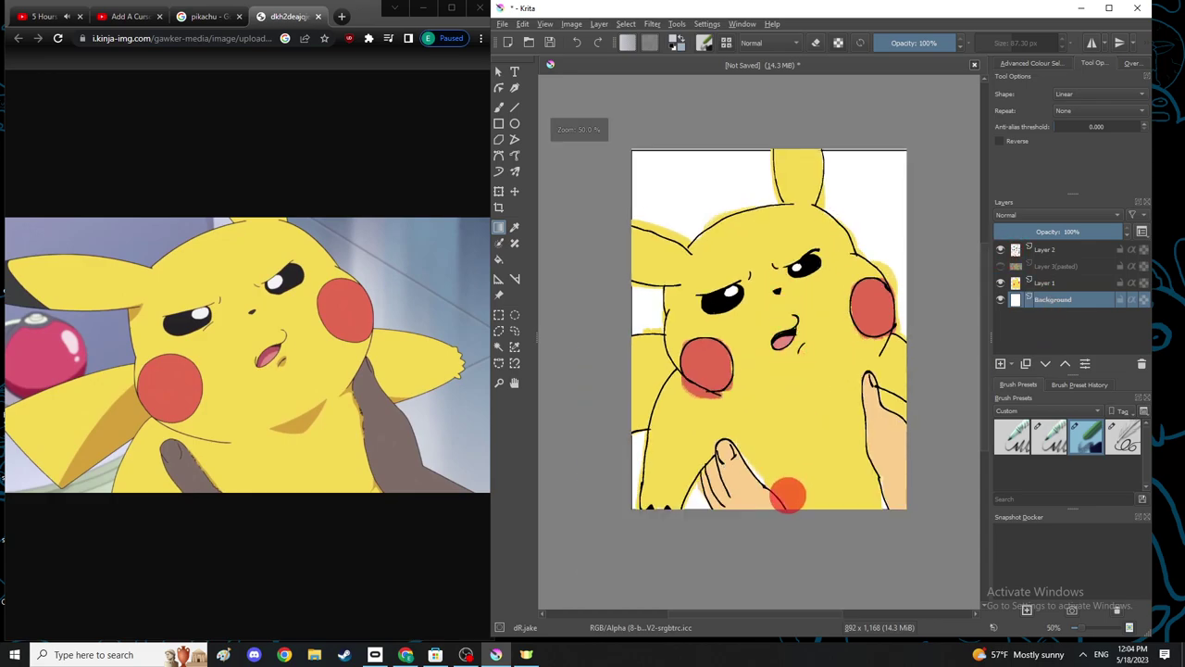
drag(697, 410, 732, 339)
key(ctrl+z)
drag(750, 254, 780, 84)
key(ctrl+z)
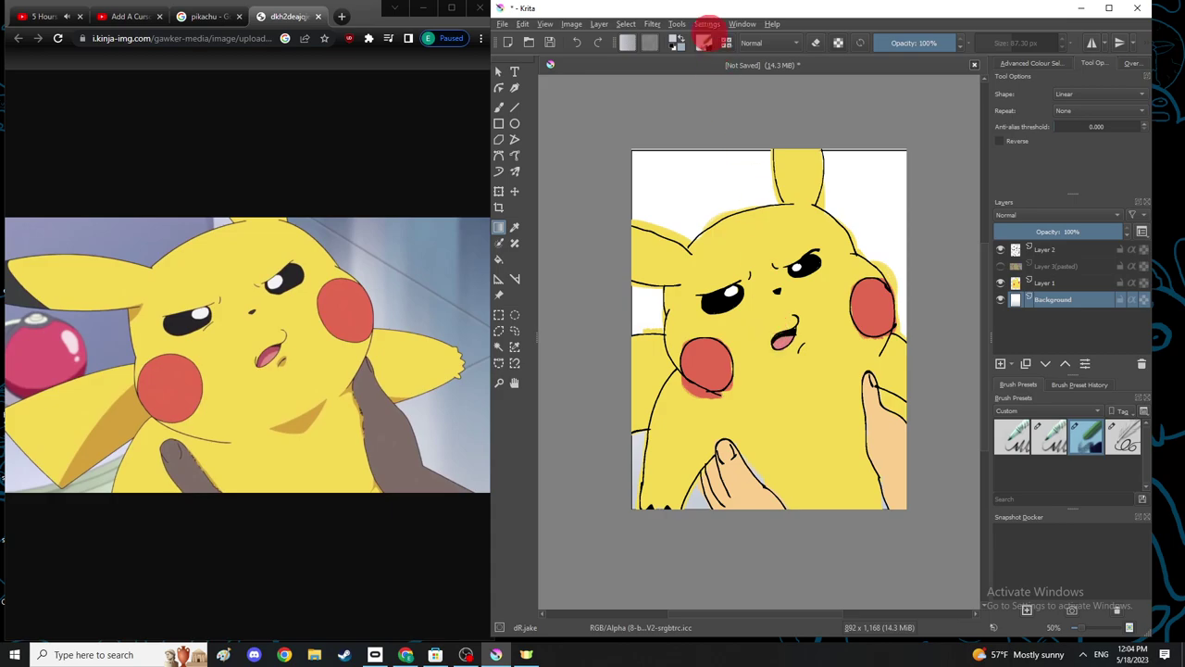
Set the foreground colour to blue and fill the Background layer with a linear gradient, white at the top and blue at the bottom.
click(677, 44)
click(753, 251)
click(889, 465)
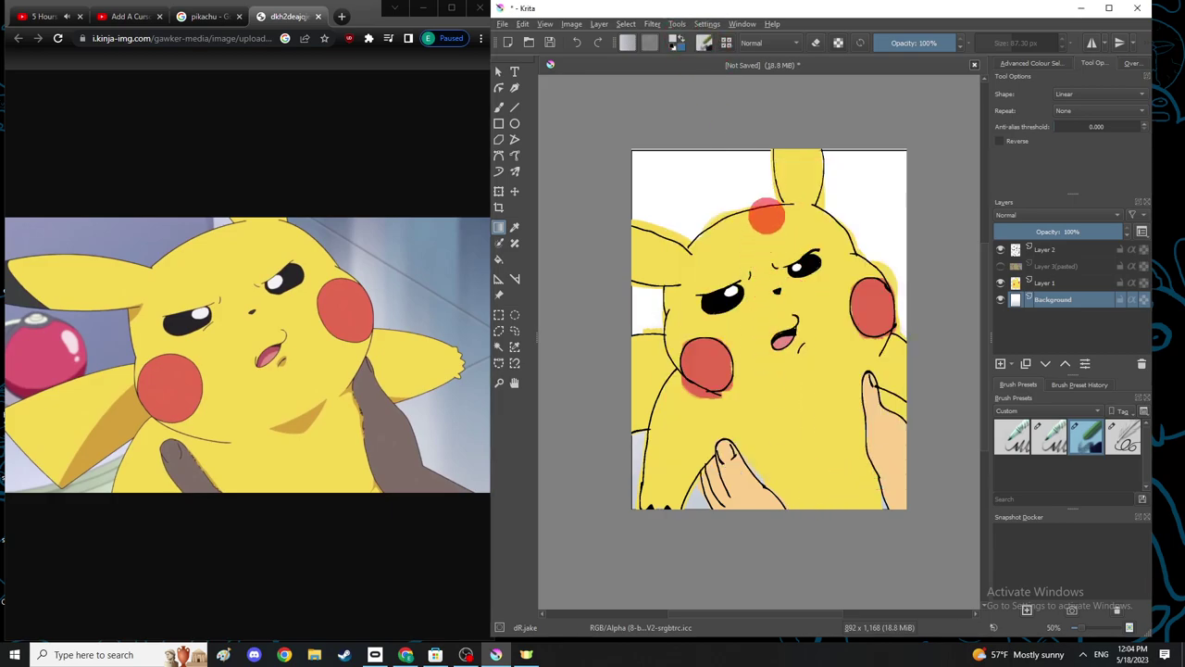
click(704, 43)
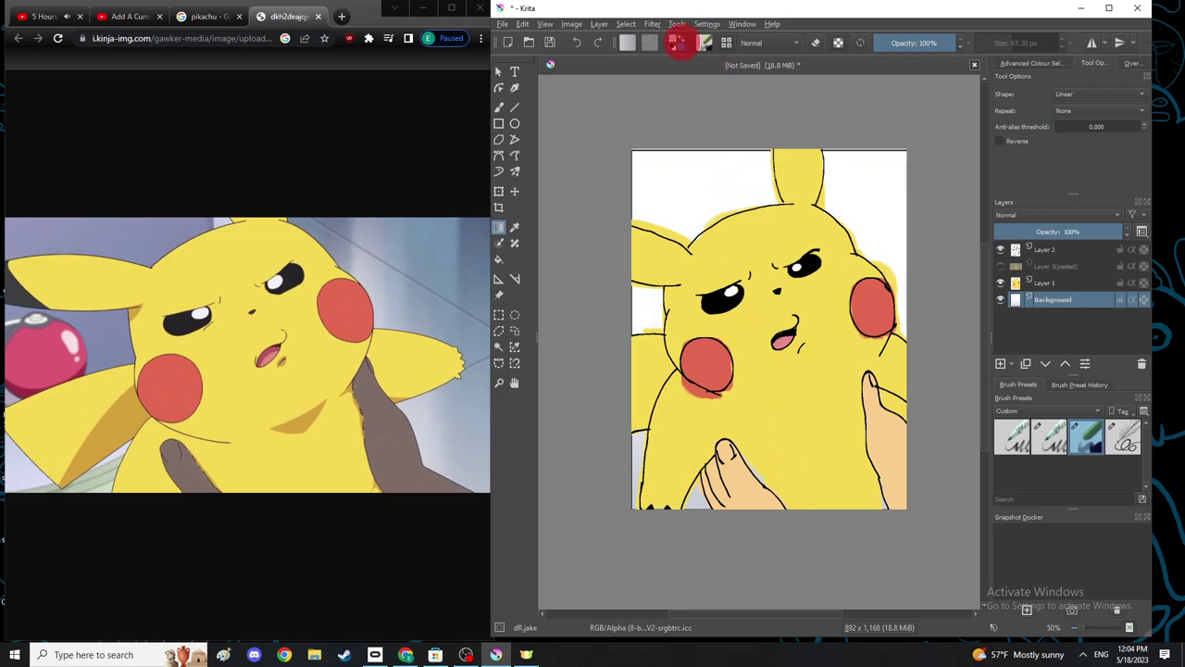
drag(700, 158, 774, 225)
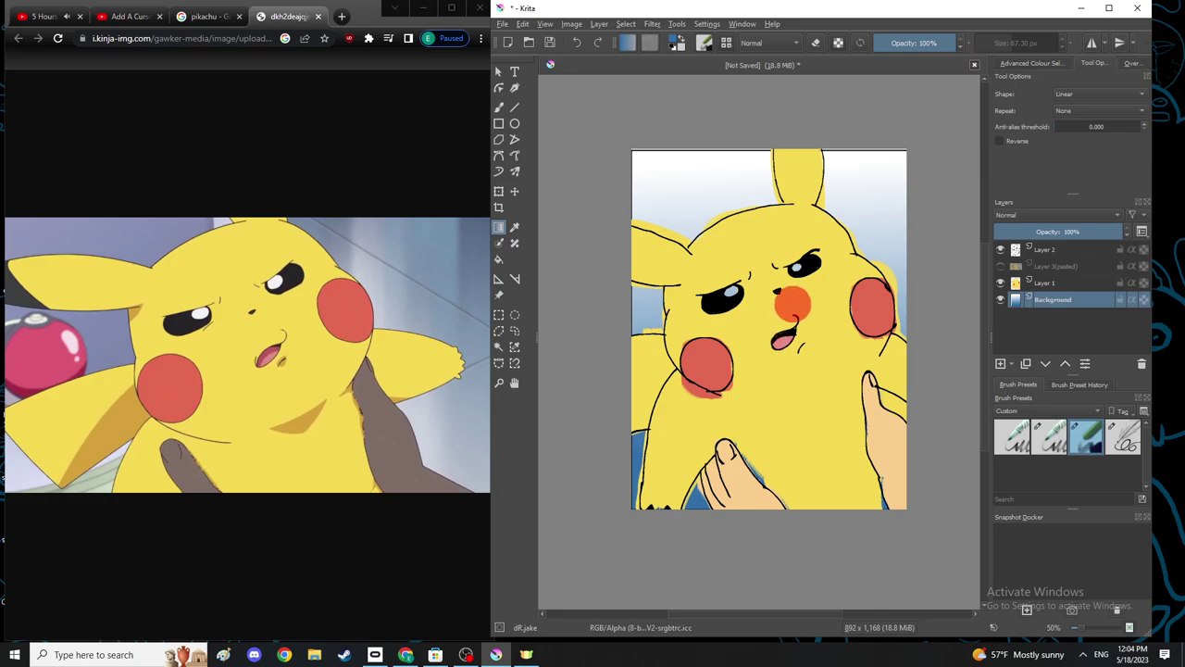
Paint both eye highlights white on Layer 1 with the brush at 25.22 px.
scroll(788, 280, up, 4)
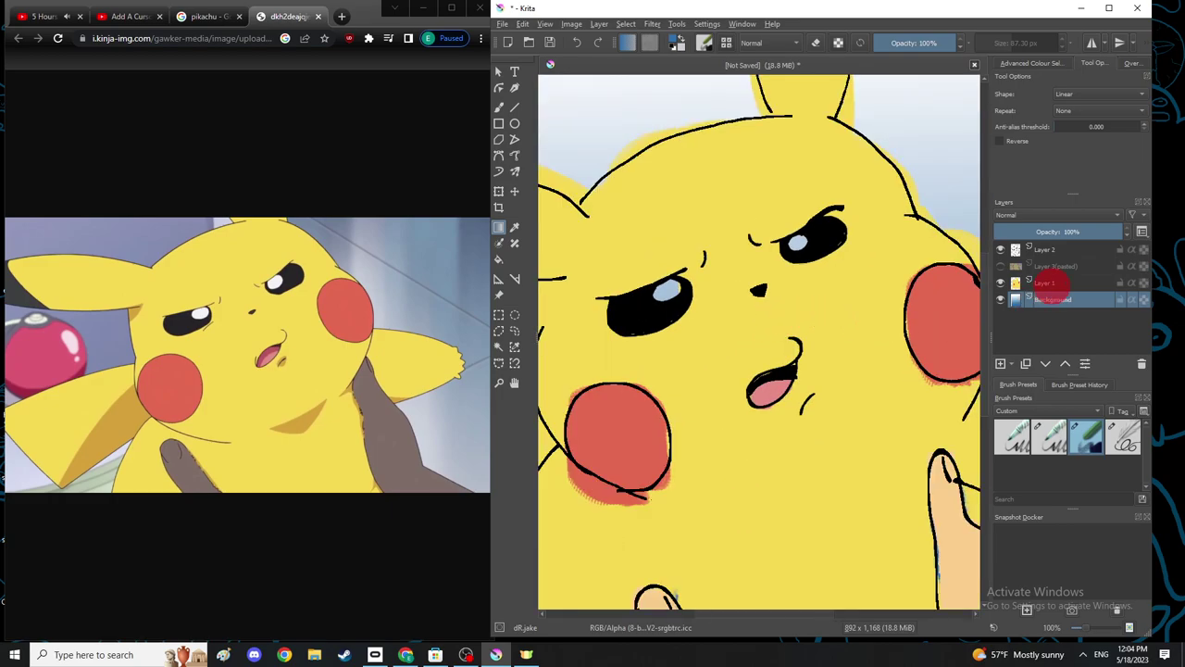
click(1054, 283)
click(500, 108)
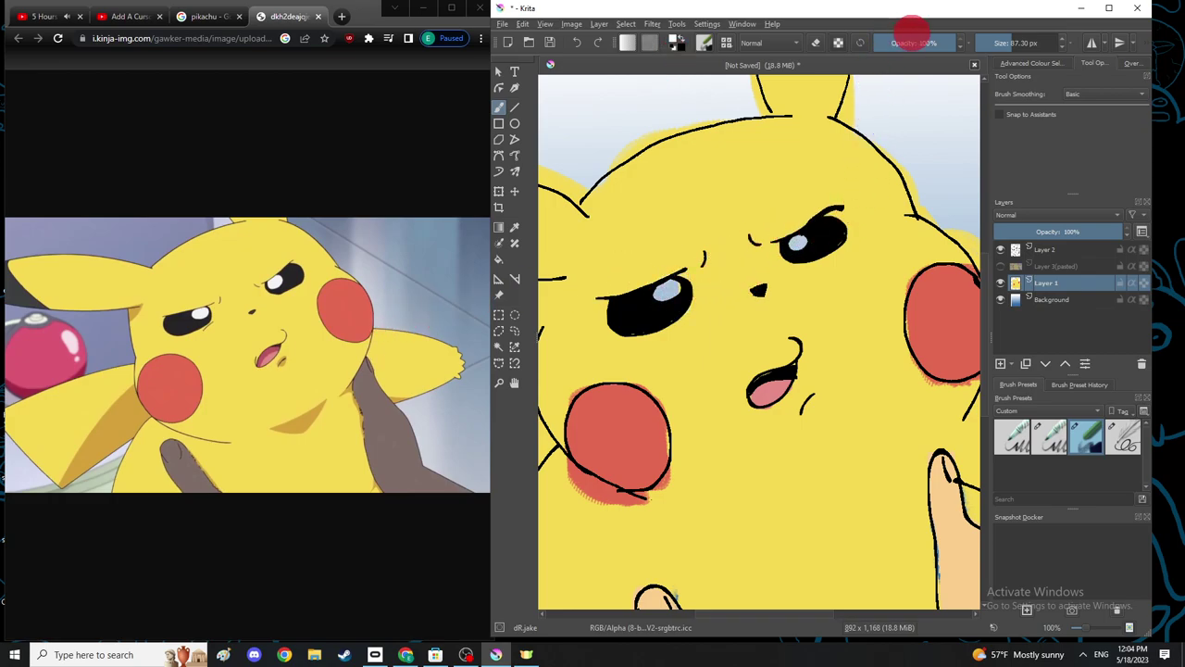
click(1005, 43)
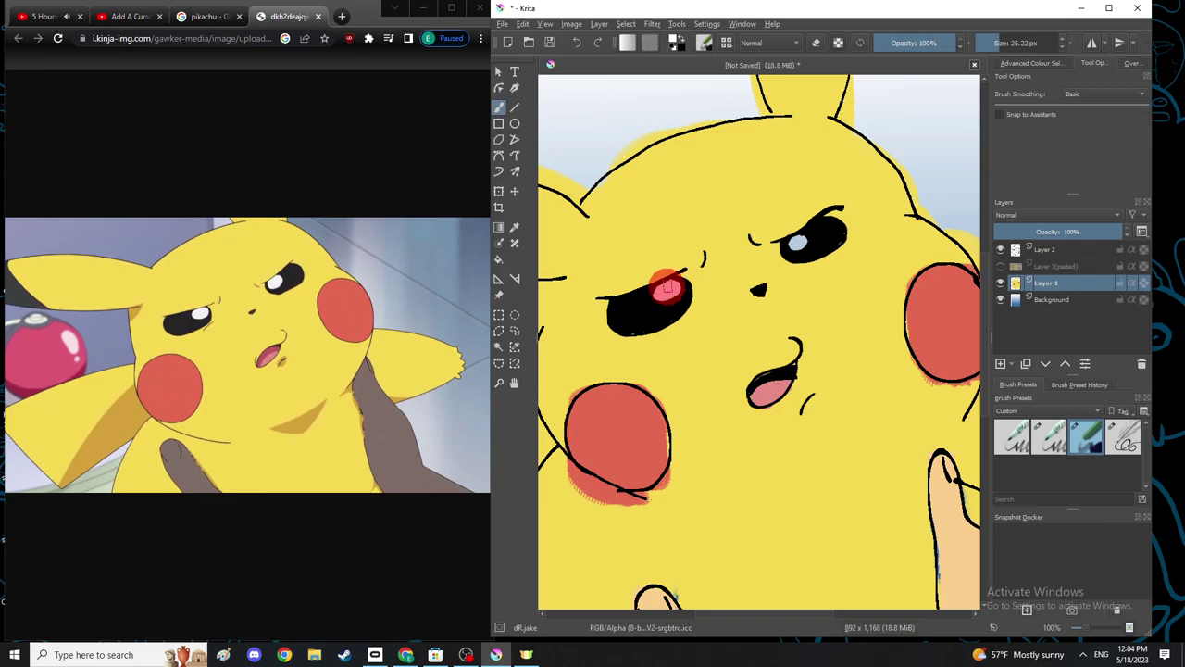
scroll(799, 243, down, 2)
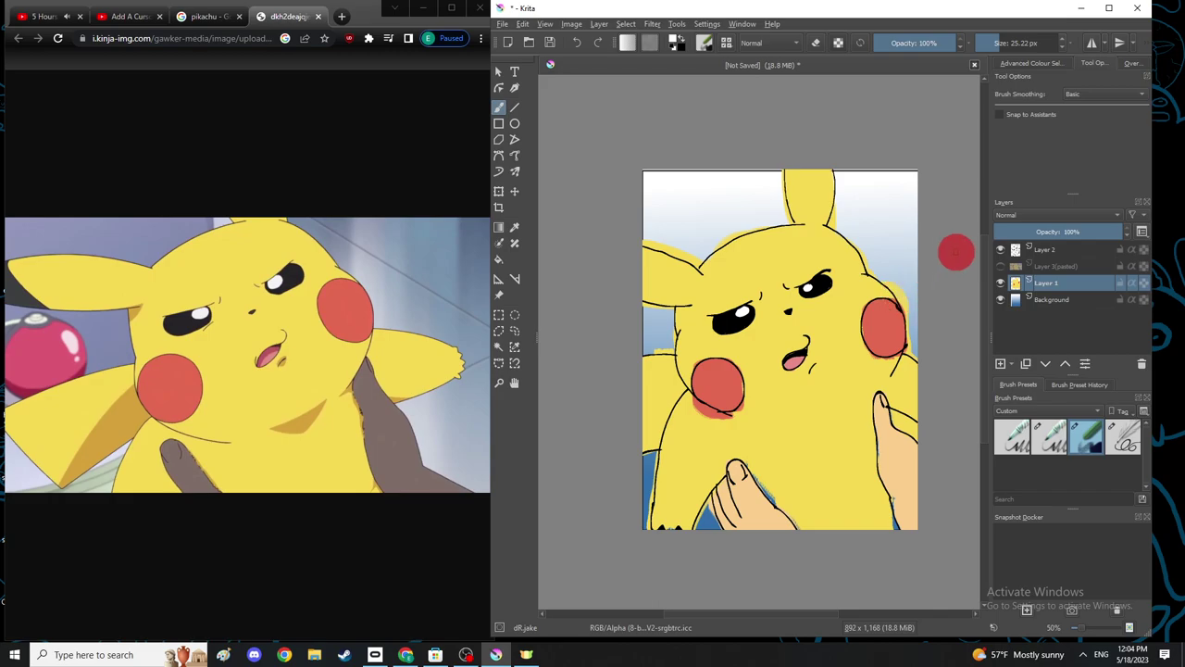
scroll(827, 342, up, 2)
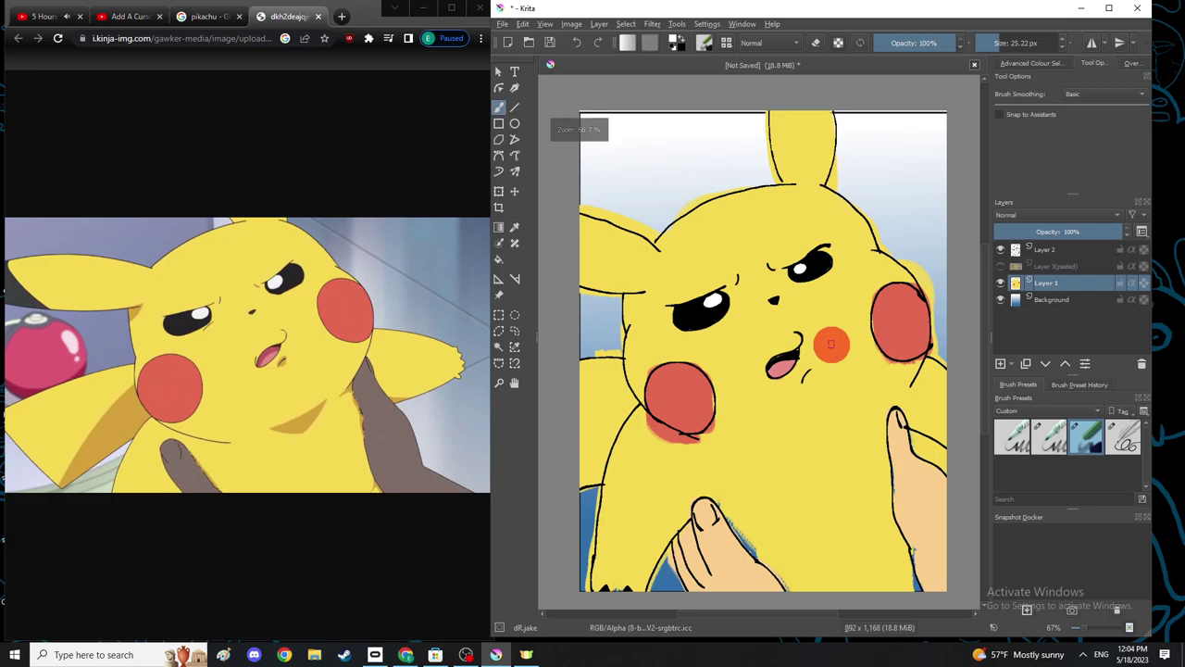
scroll(761, 269, up, 1)
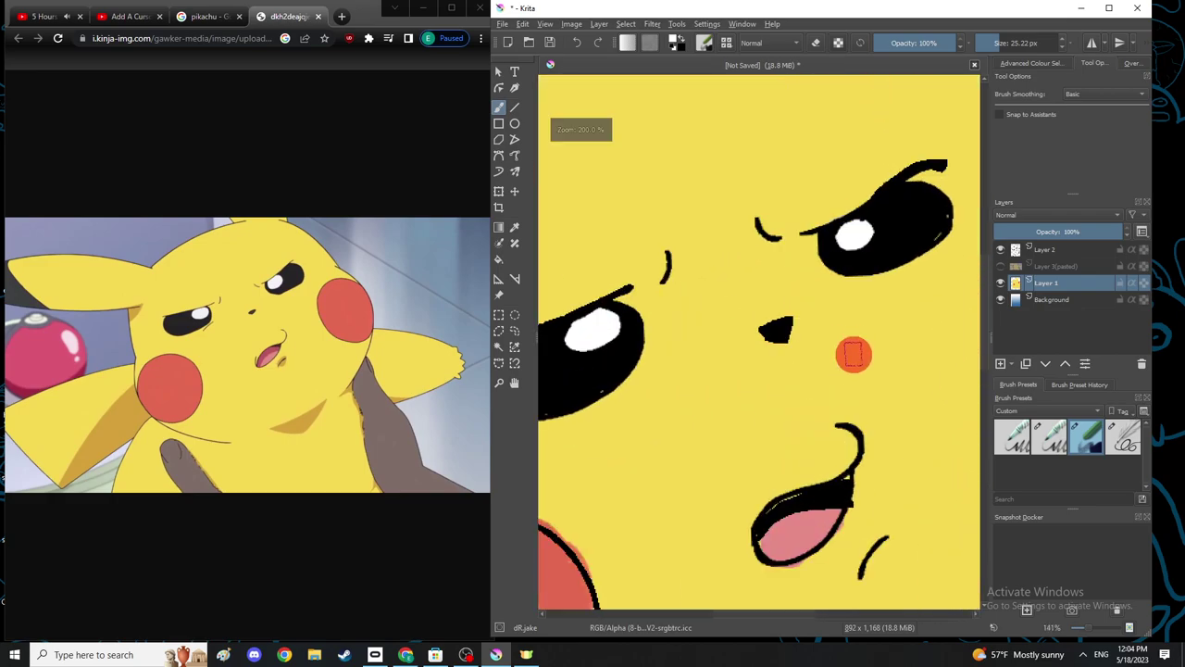
scroll(709, 331, up, 1)
scroll(894, 304, up, 1)
drag(894, 305, 587, 397)
mouse_move(724, 393)
mouse_down()
mouse_move(855, 330)
mouse_move(799, 391)
mouse_up()
scroll(759, 343, down, 5)
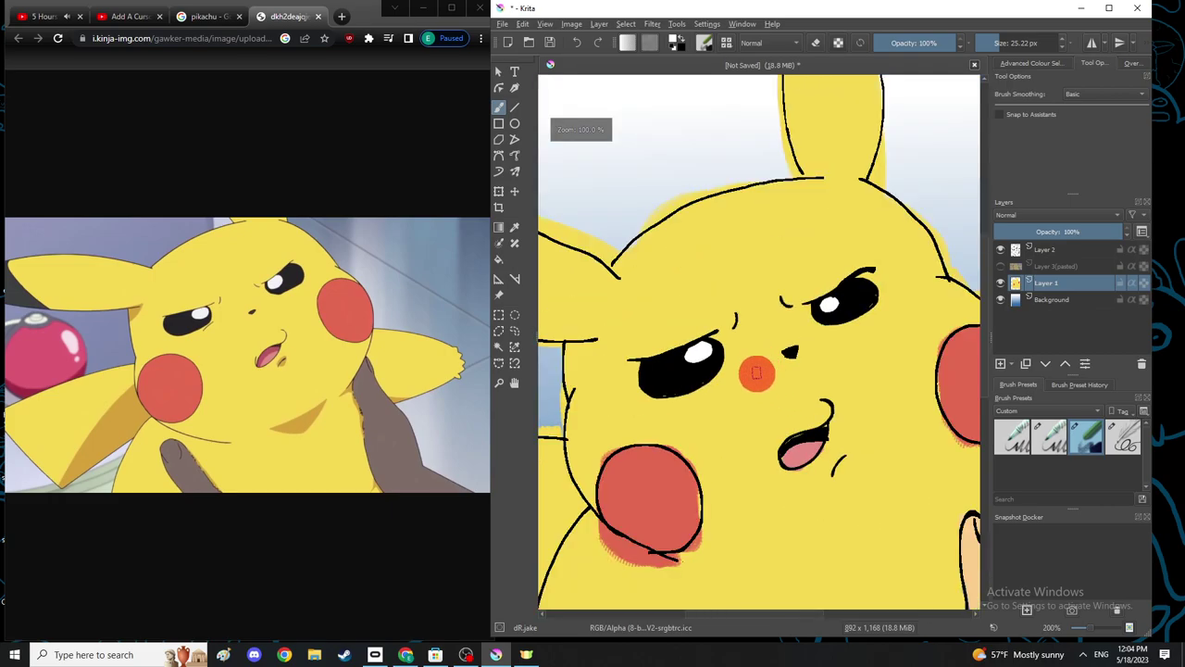